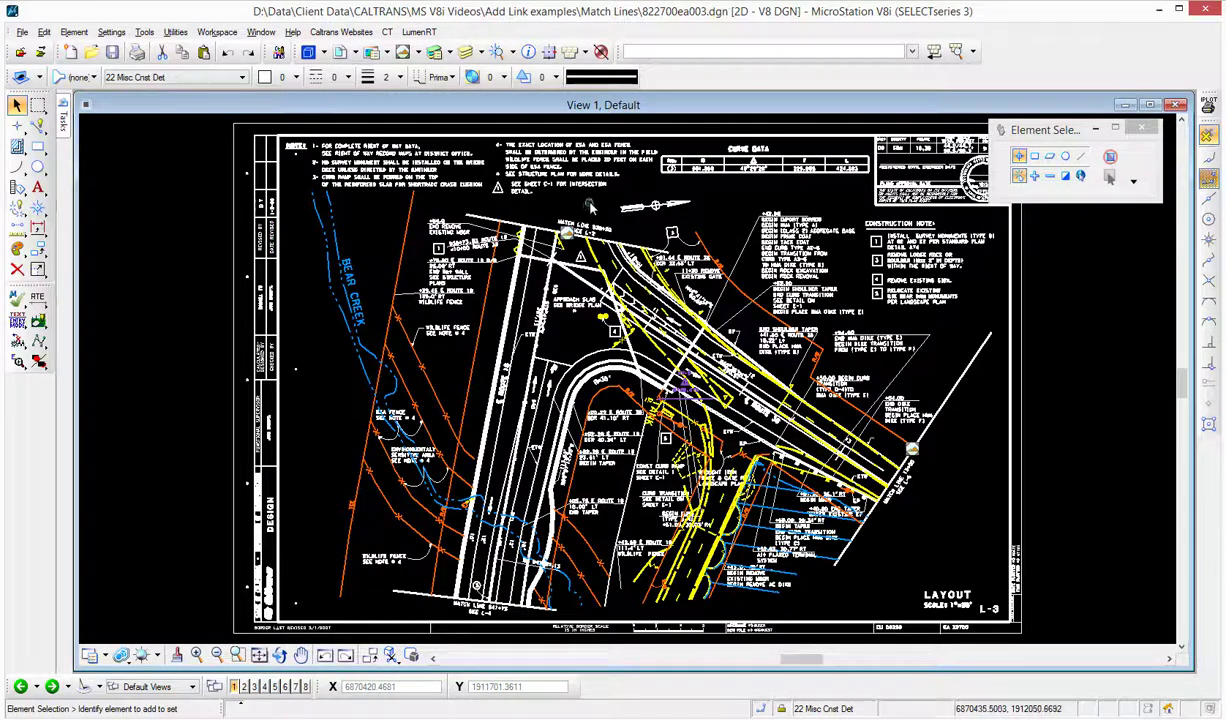
# - Follow the link on match line 938+50 to open the linked sheet's saved view
pyautogui.scroll(3, 590, 206)
pyautogui.scroll(4, 590, 204)
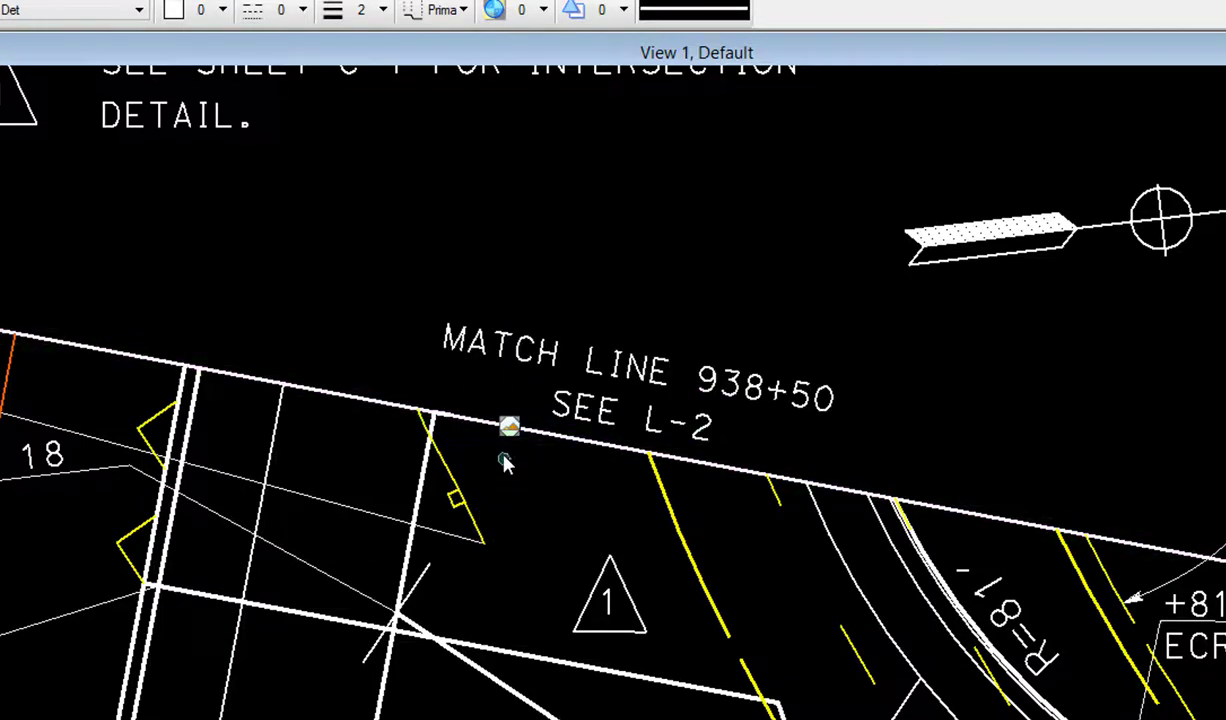
pyautogui.moveTo(510, 428)
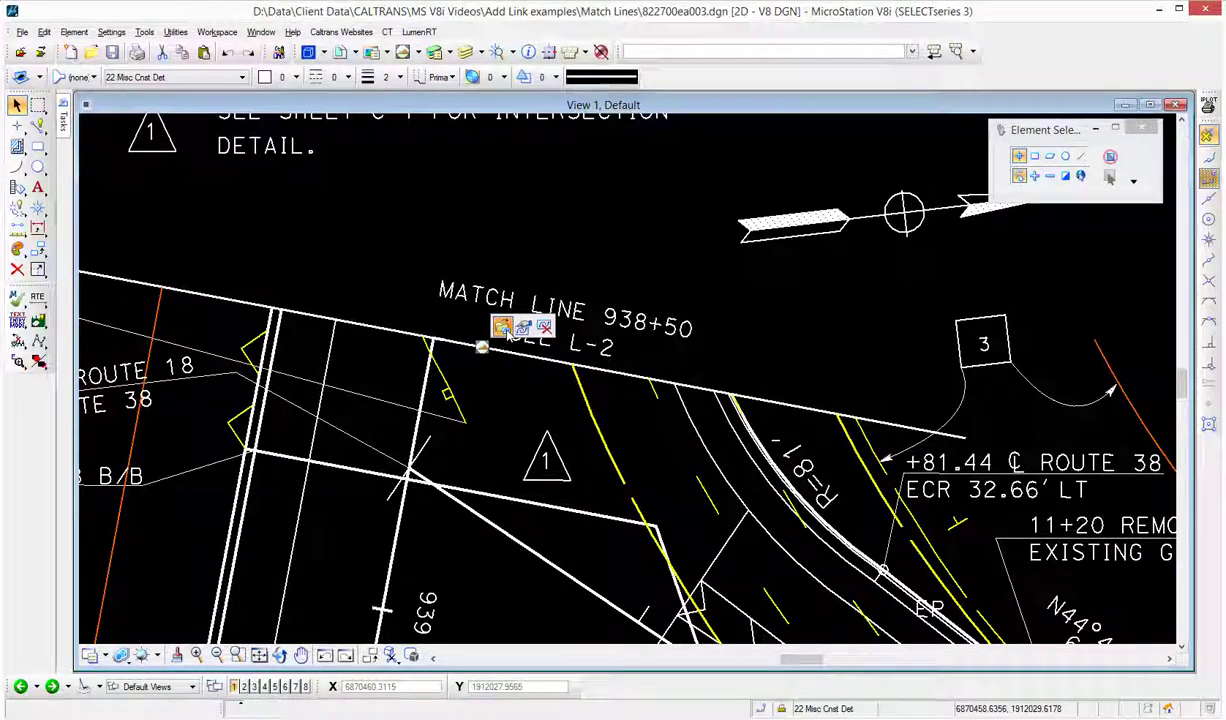
pyautogui.click(502, 328)
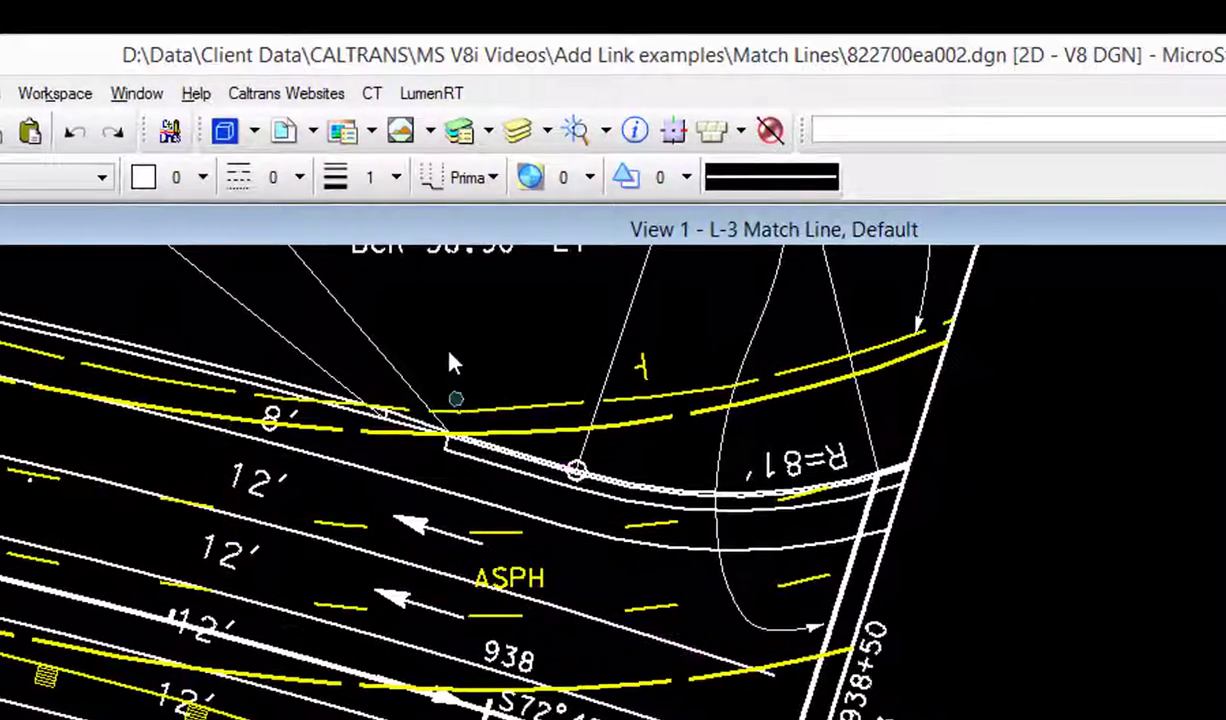
# - Examine the linked file's saved views, then go back to the previous drawing
pyautogui.click(400, 131)
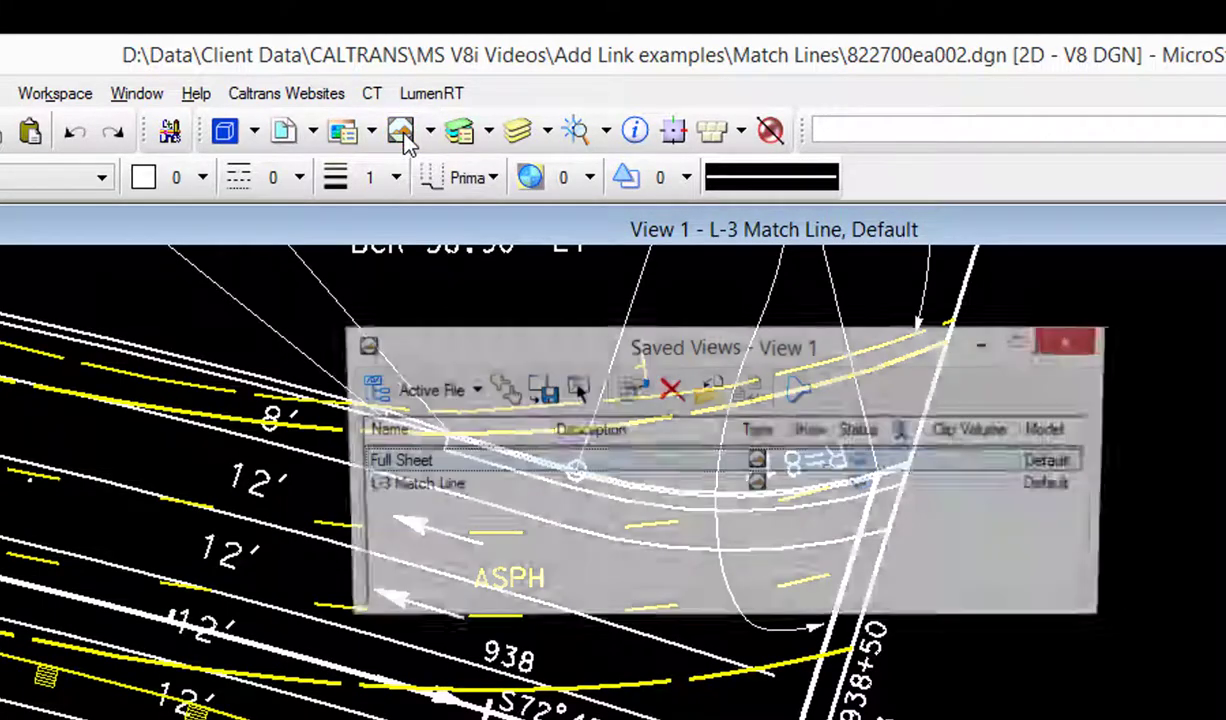
pyautogui.click(422, 488)
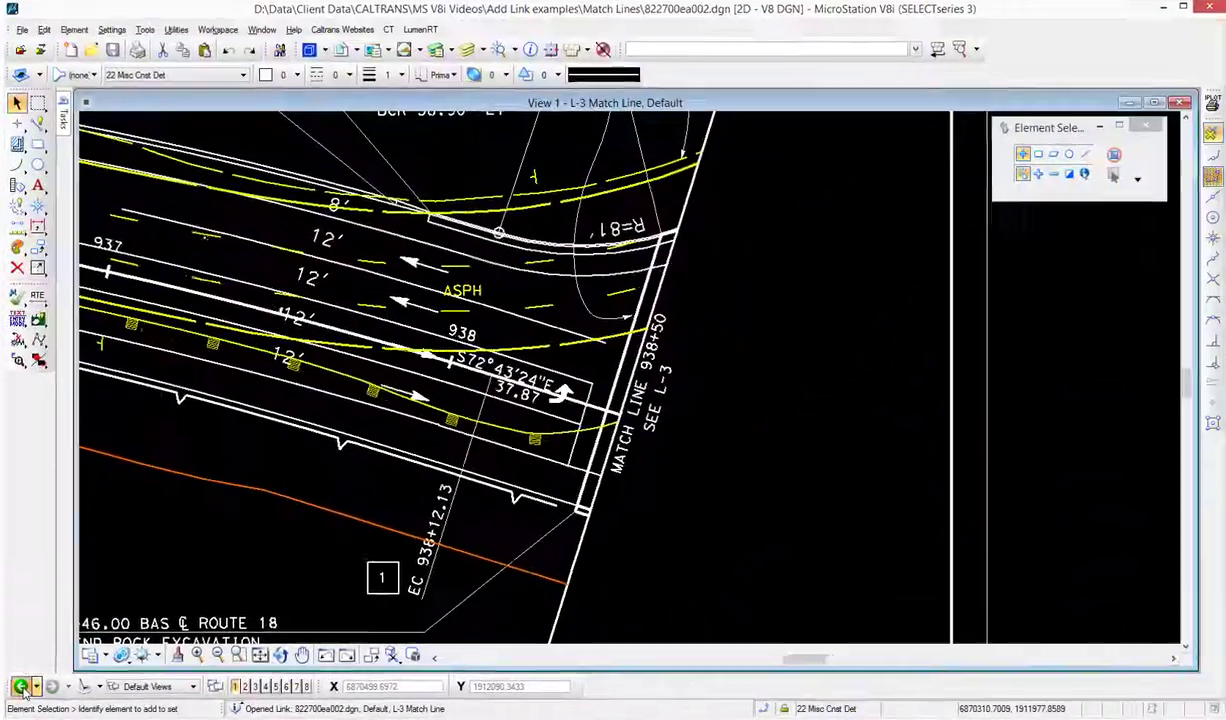
pyautogui.click(20, 686)
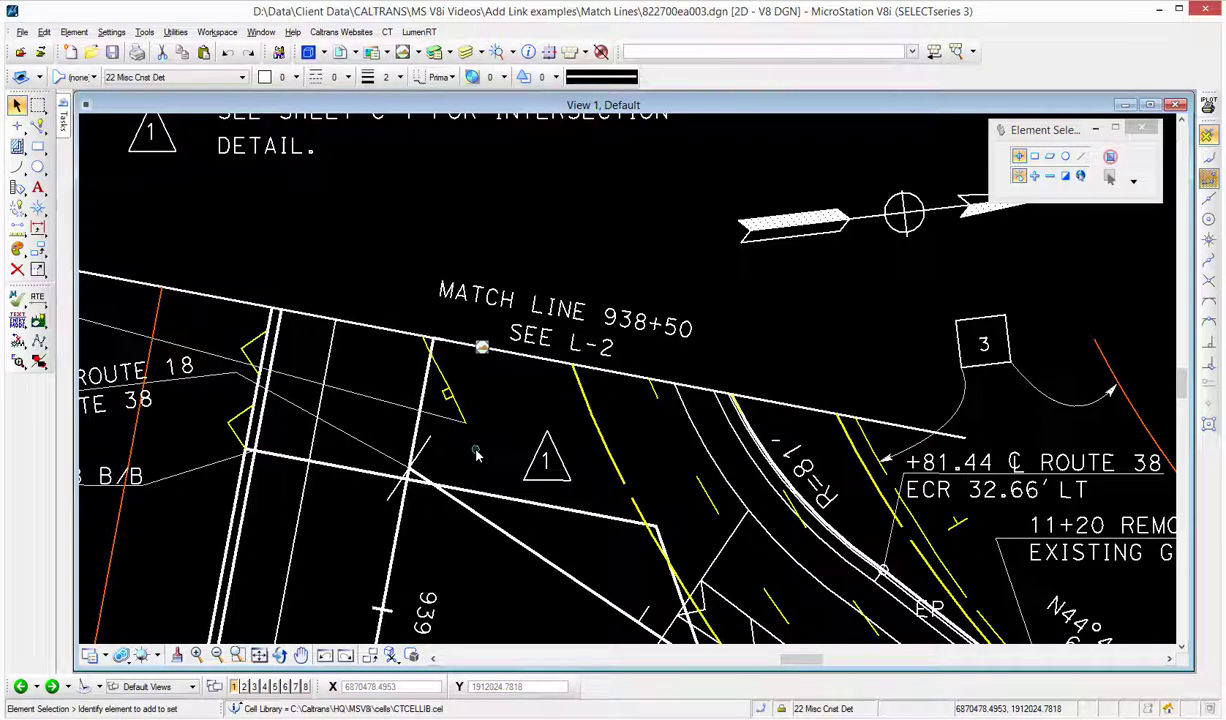
# - Follow the link on match line 13+50 to open its linked sheet
pyautogui.click(259, 655)
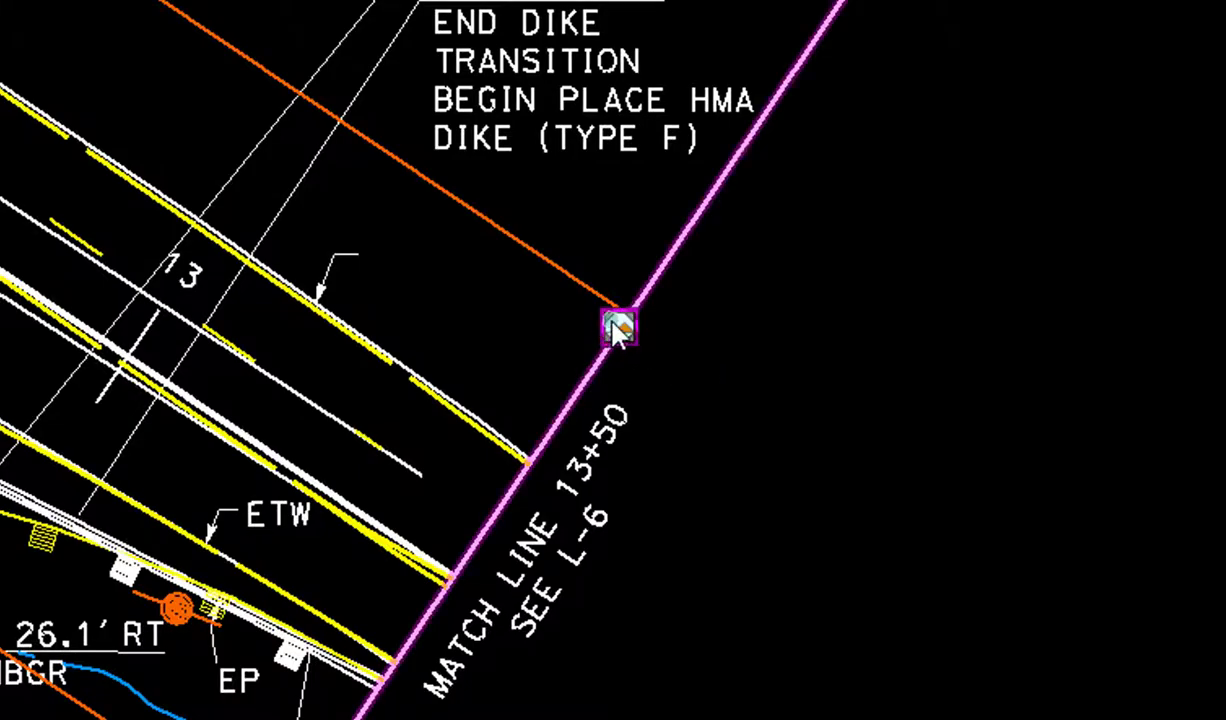
pyautogui.moveTo(617, 333)
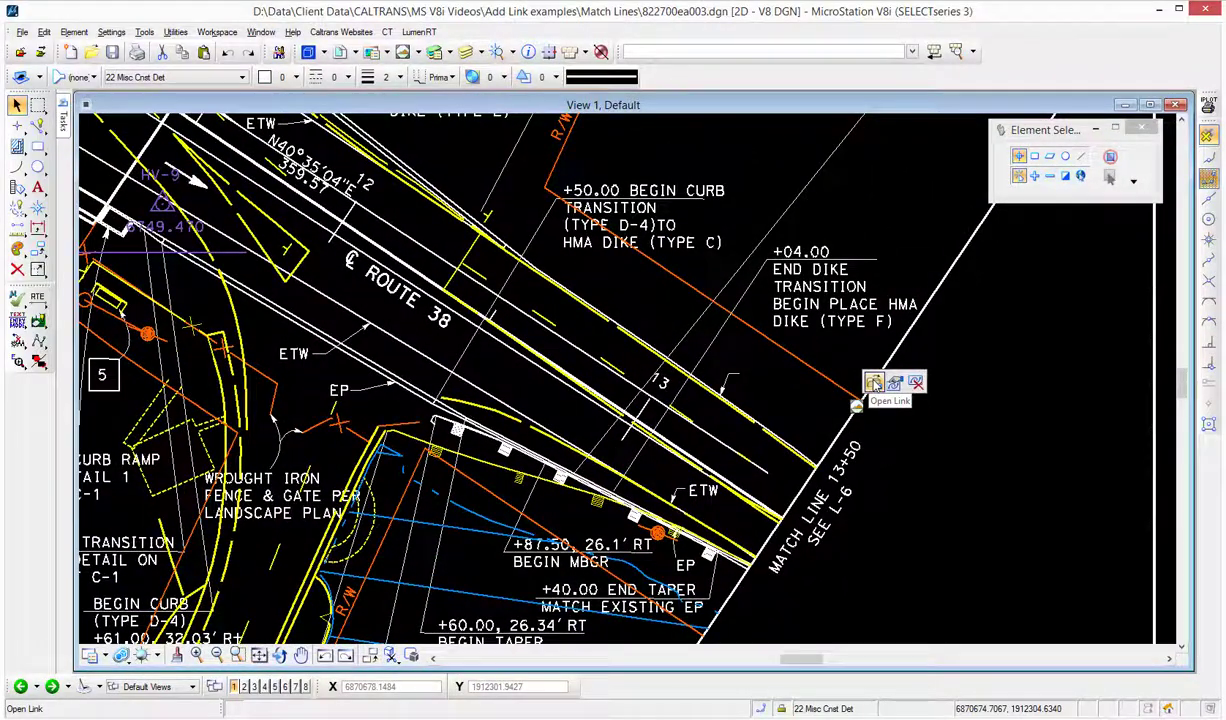
pyautogui.click(873, 382)
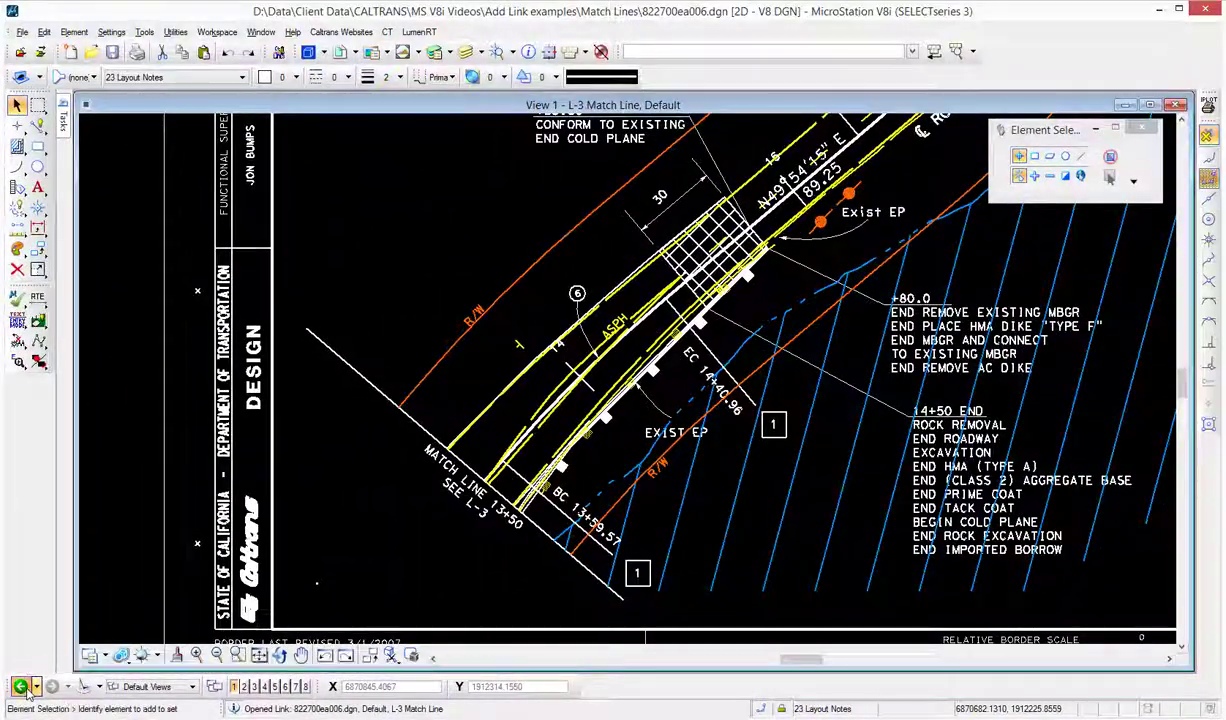
# - Go back to the layout sheet and open 822700ea004.dgn from the Match Lines folder
pyautogui.click(20, 686)
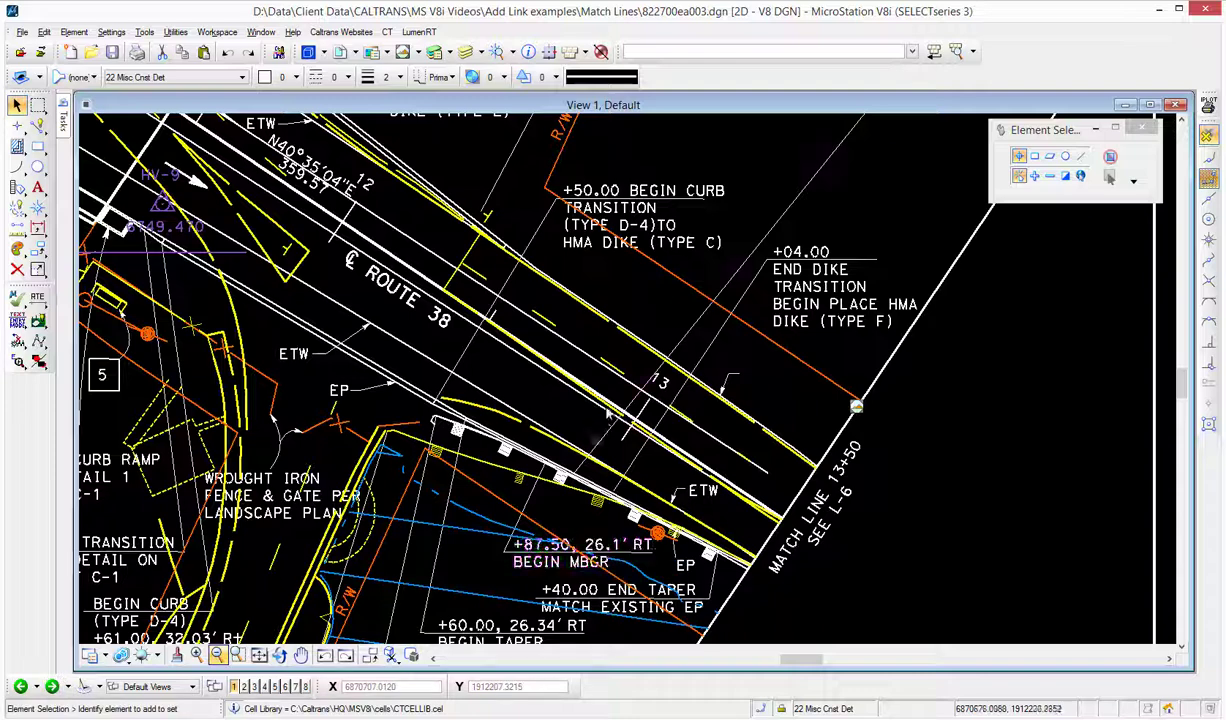
pyautogui.click(258, 655)
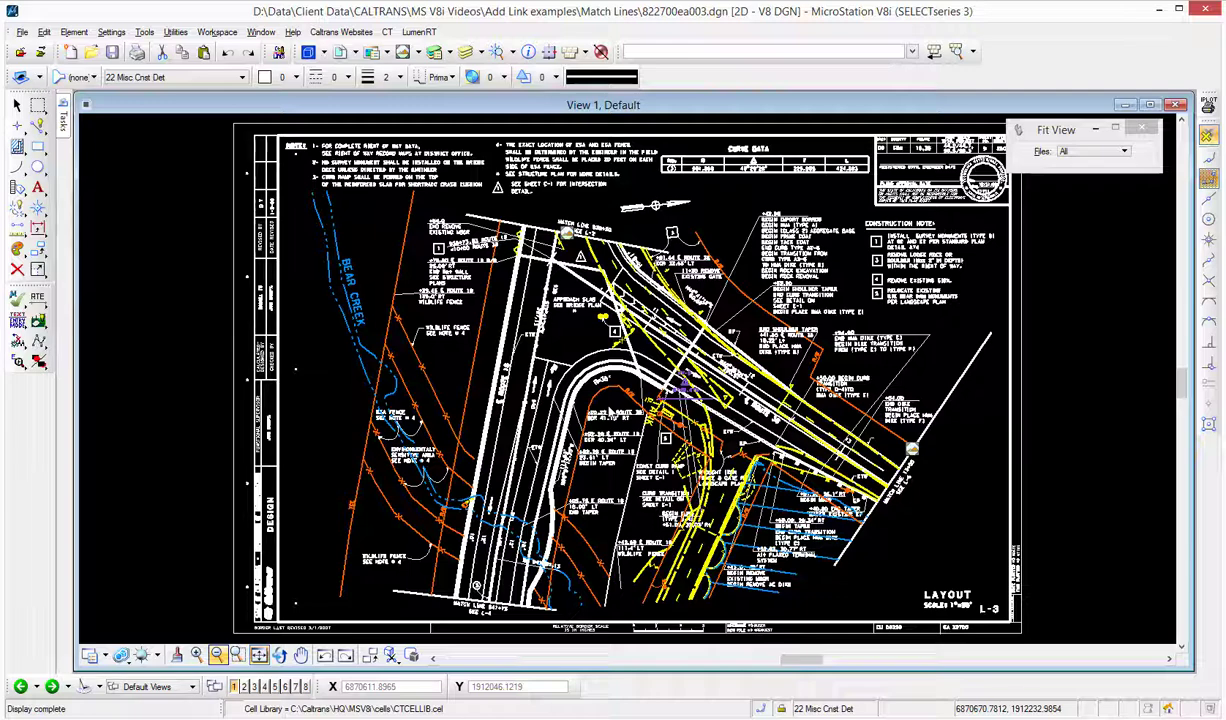
pyautogui.scroll(5, 487, 622)
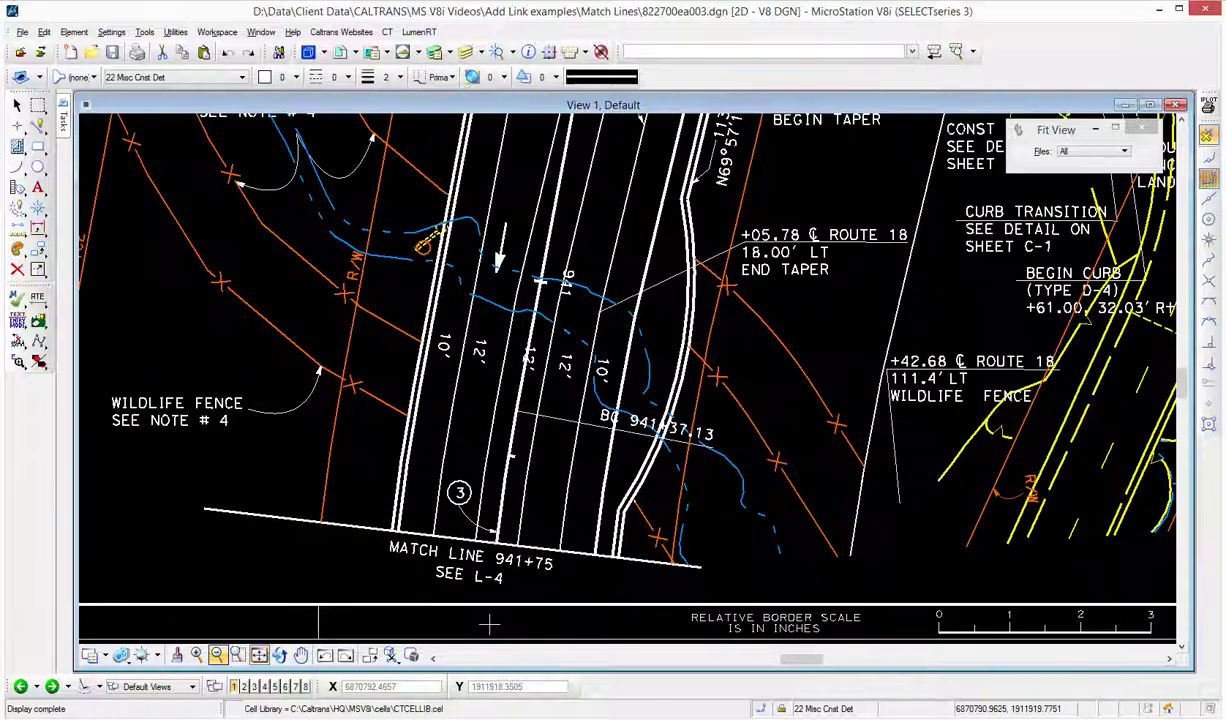
pyautogui.scroll(2, 487, 622)
pyautogui.moveTo(490, 618); pyautogui.dragTo(691, 477, button='middle')
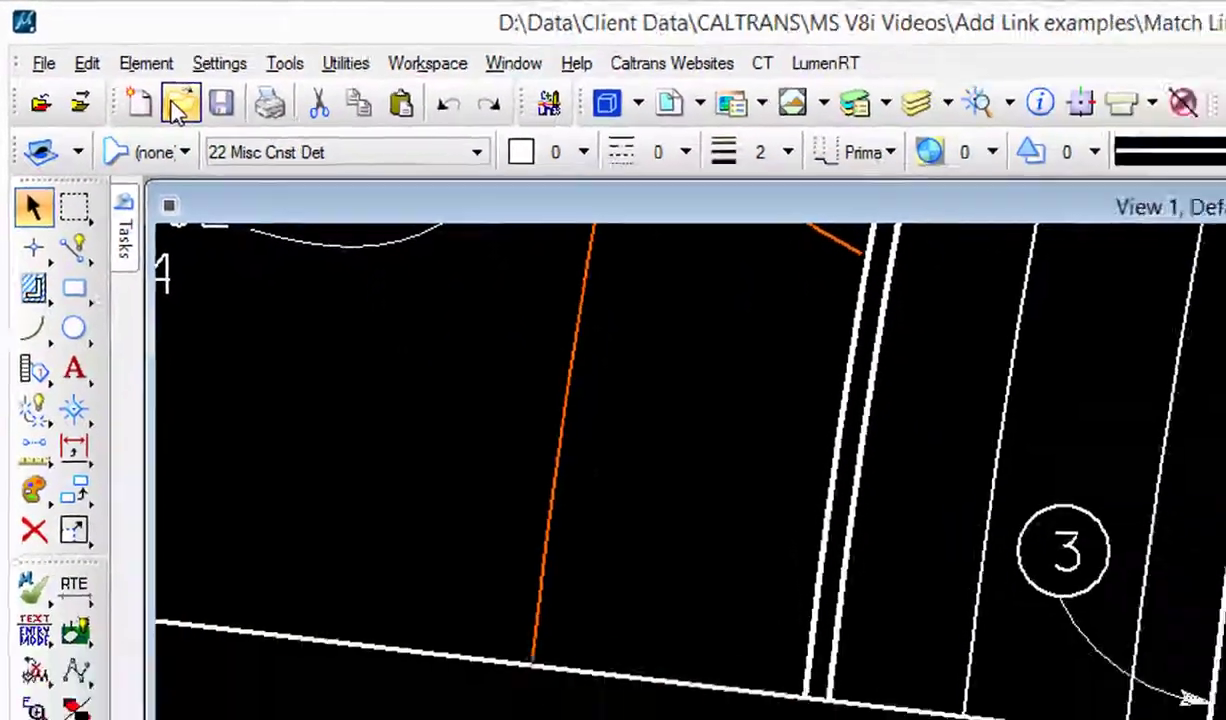
pyautogui.click(222, 126)
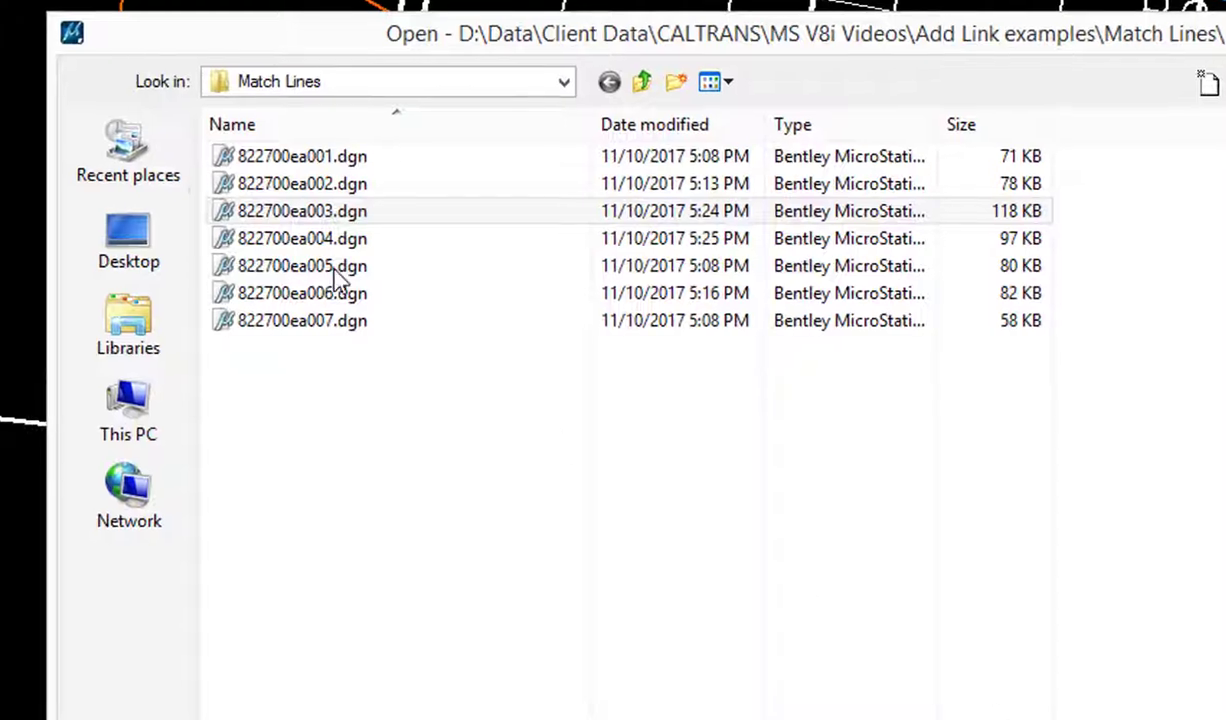
pyautogui.click(369, 242)
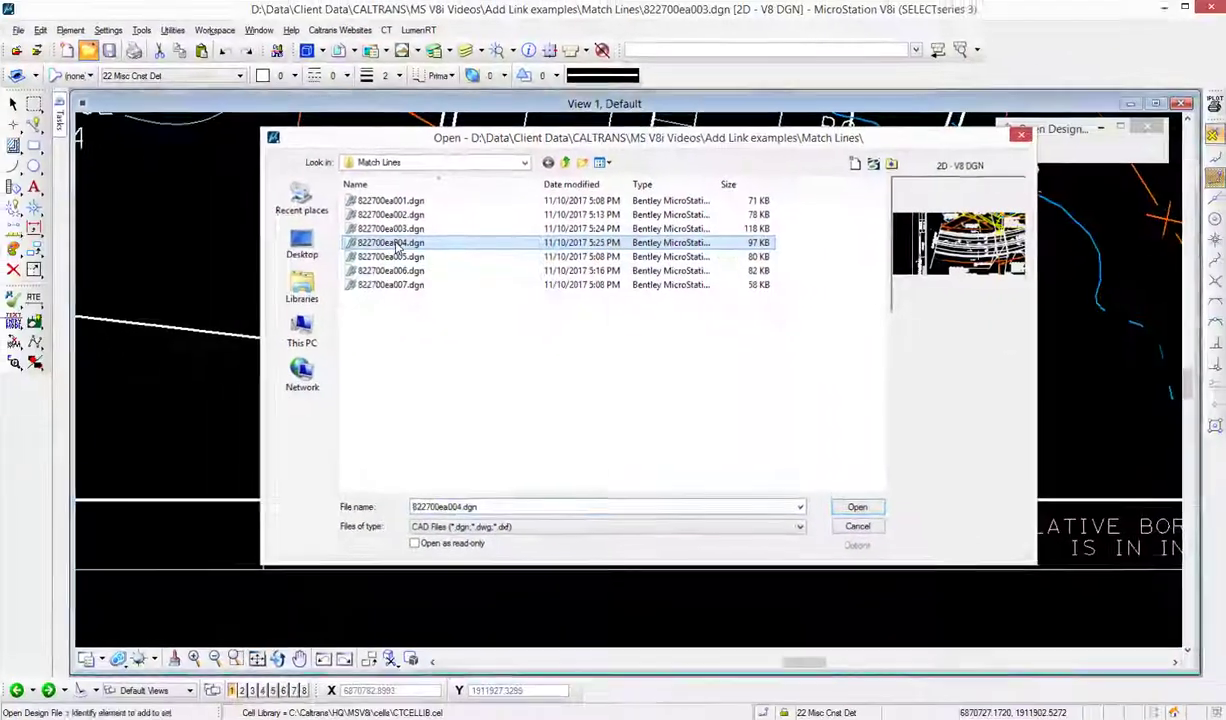
pyautogui.doubleClick(310, 245)
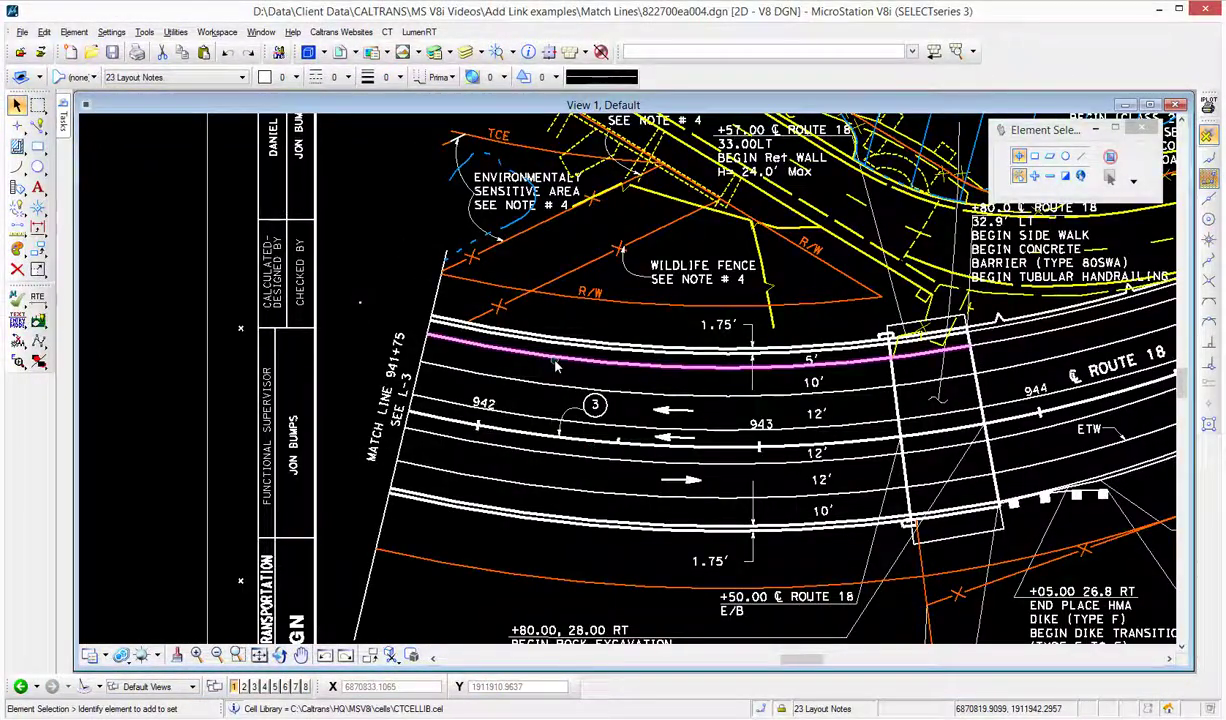
# - Create a saved view named L-4 Match Line from the current view of match line 941+75
pyautogui.moveTo(391, 279); pyautogui.dragTo(442, 264, button='middle')
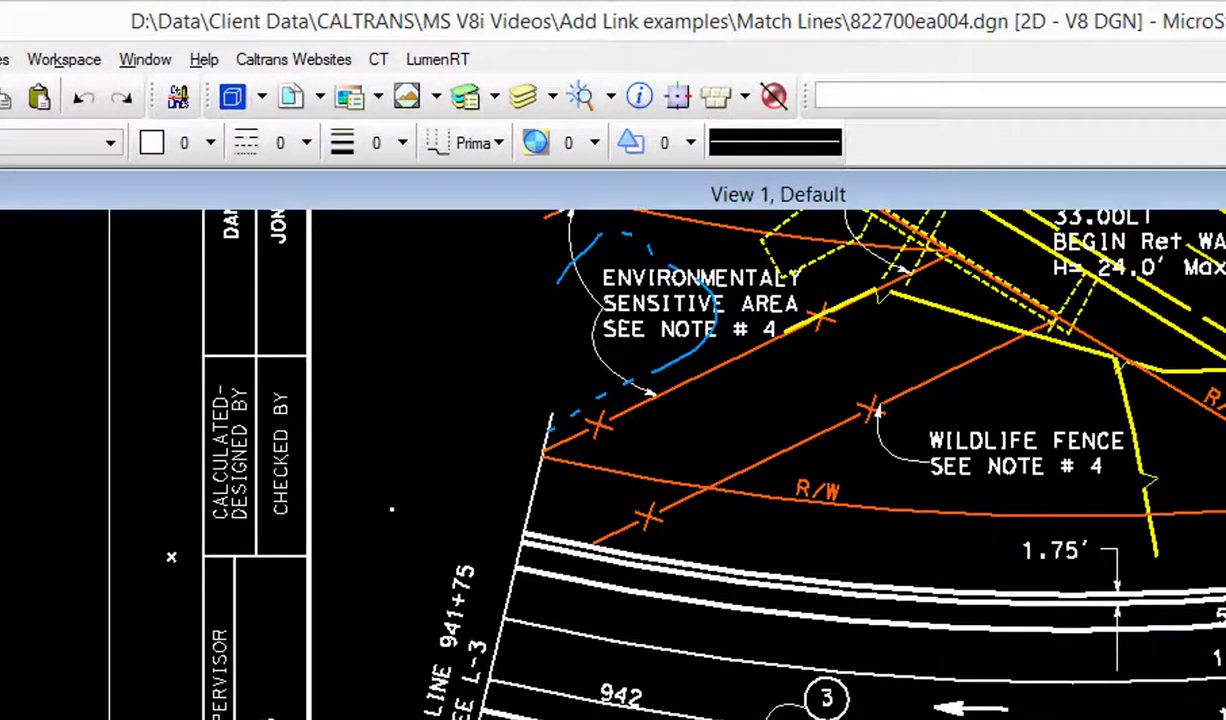
pyautogui.click(405, 97)
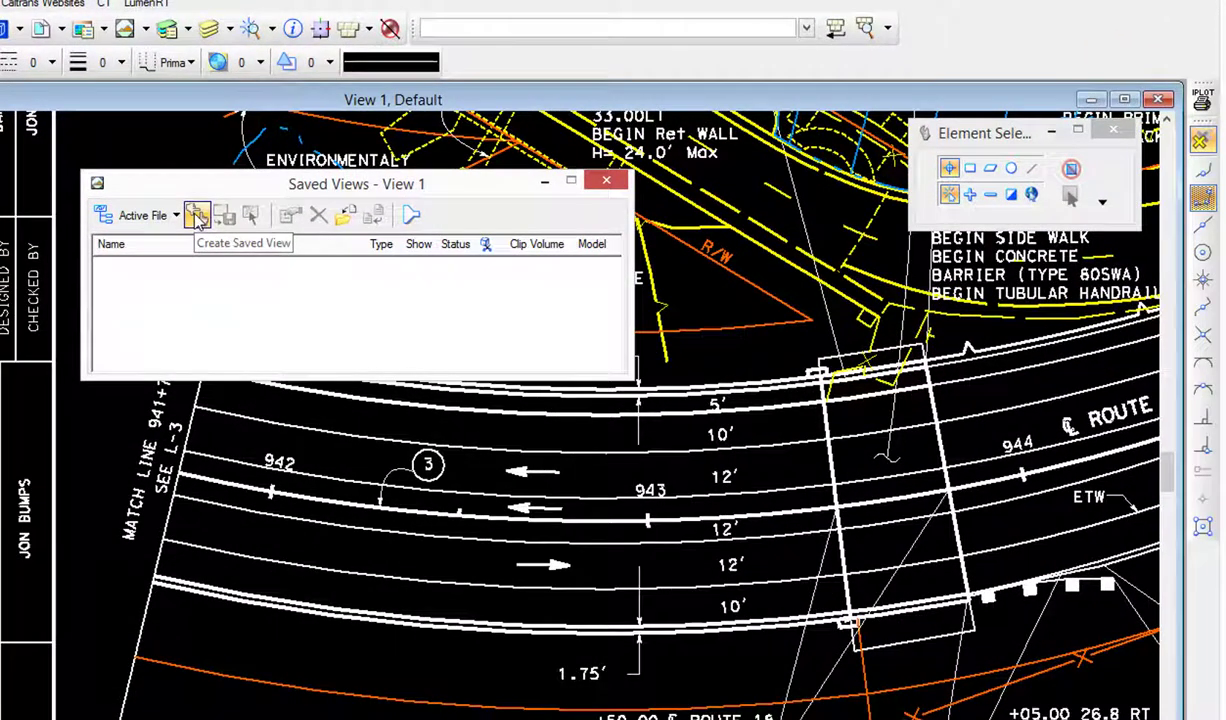
pyautogui.click(197, 217)
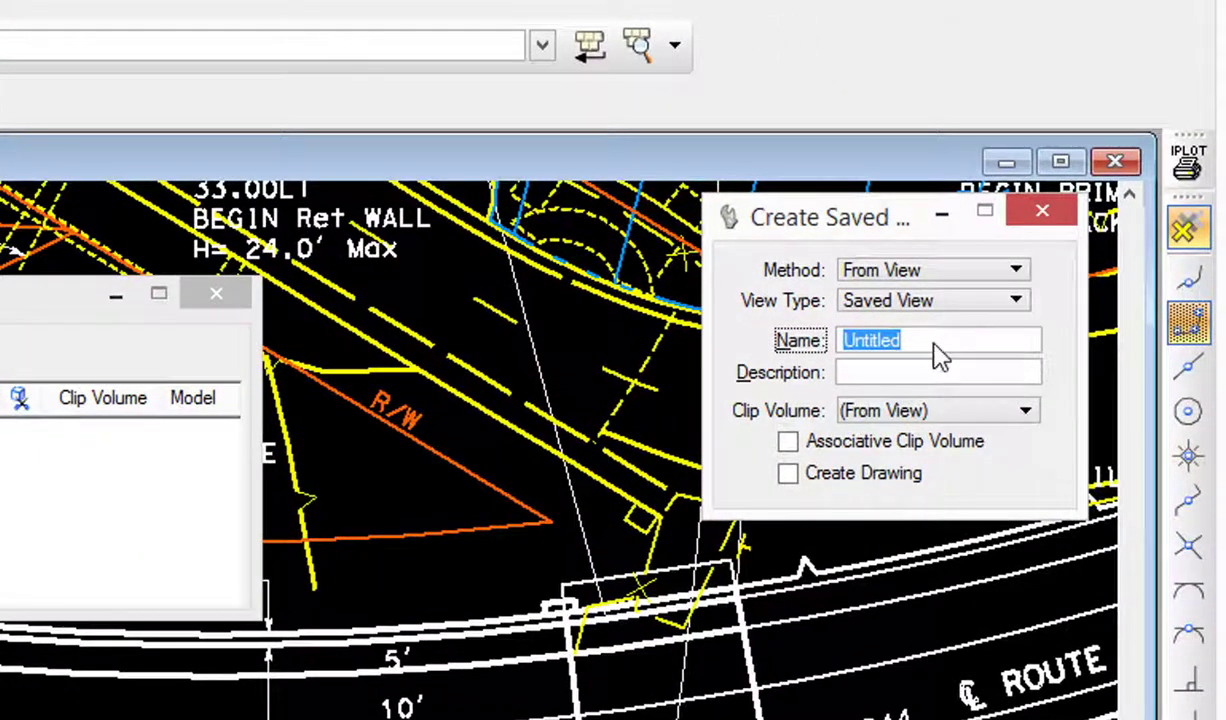
pyautogui.write('L-4')
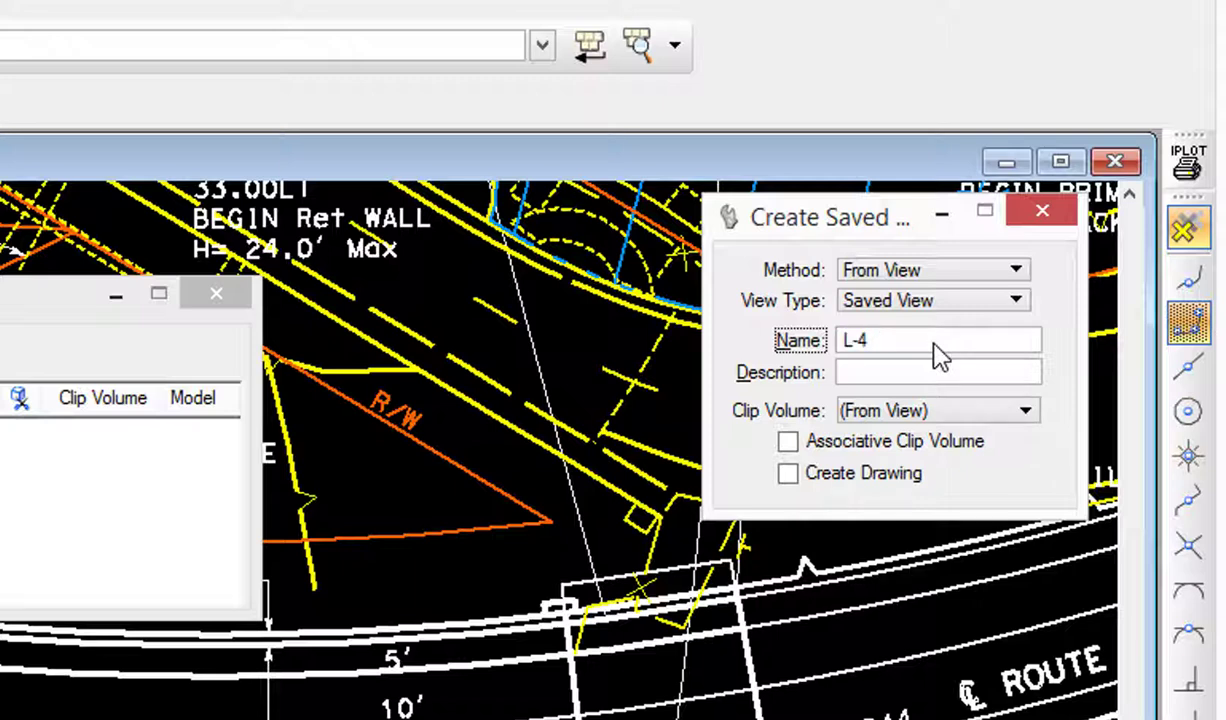
pyautogui.write(' Match Line')
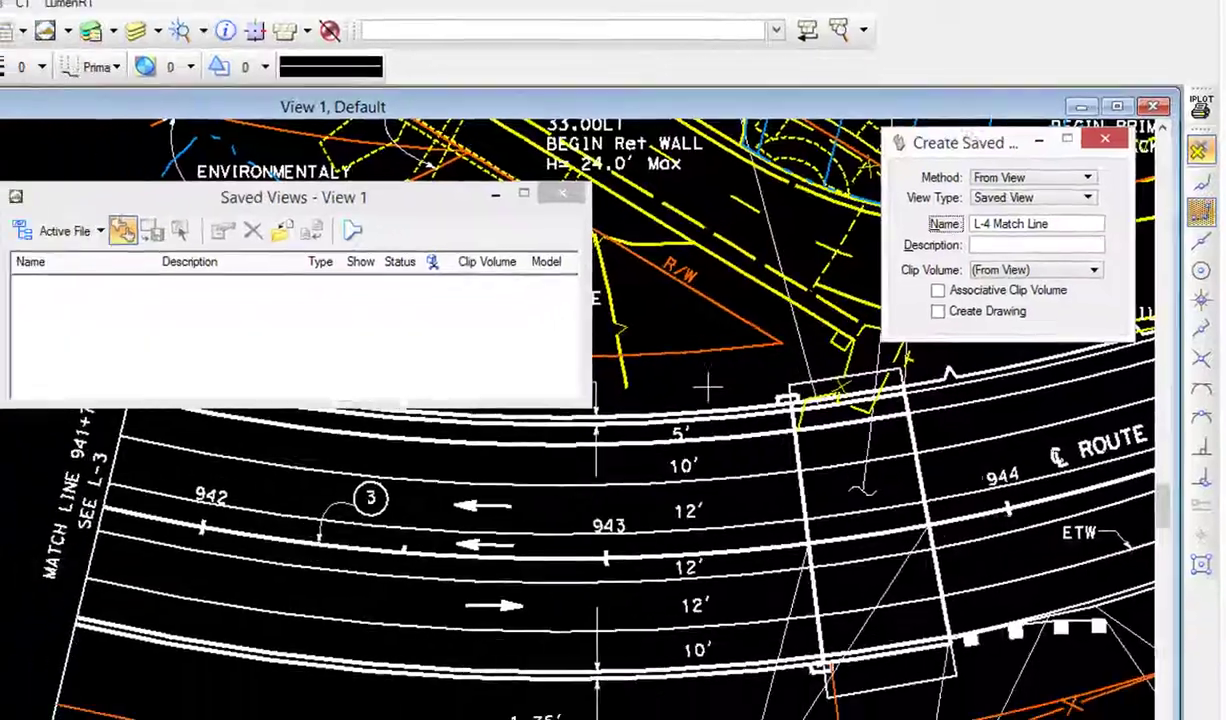
pyautogui.click(437, 586)
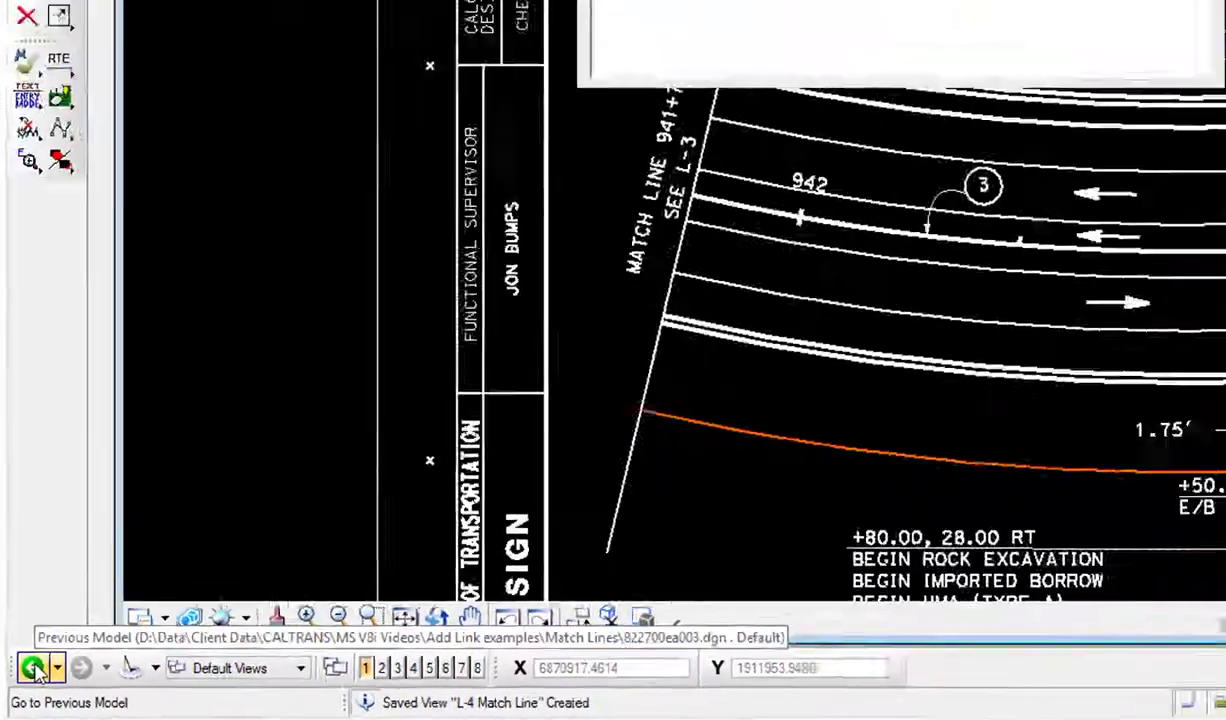
# - Return to the layout sheet and add a link on match line 941+75 pointing to 822700ea004.dgn
pyautogui.click(58, 626)
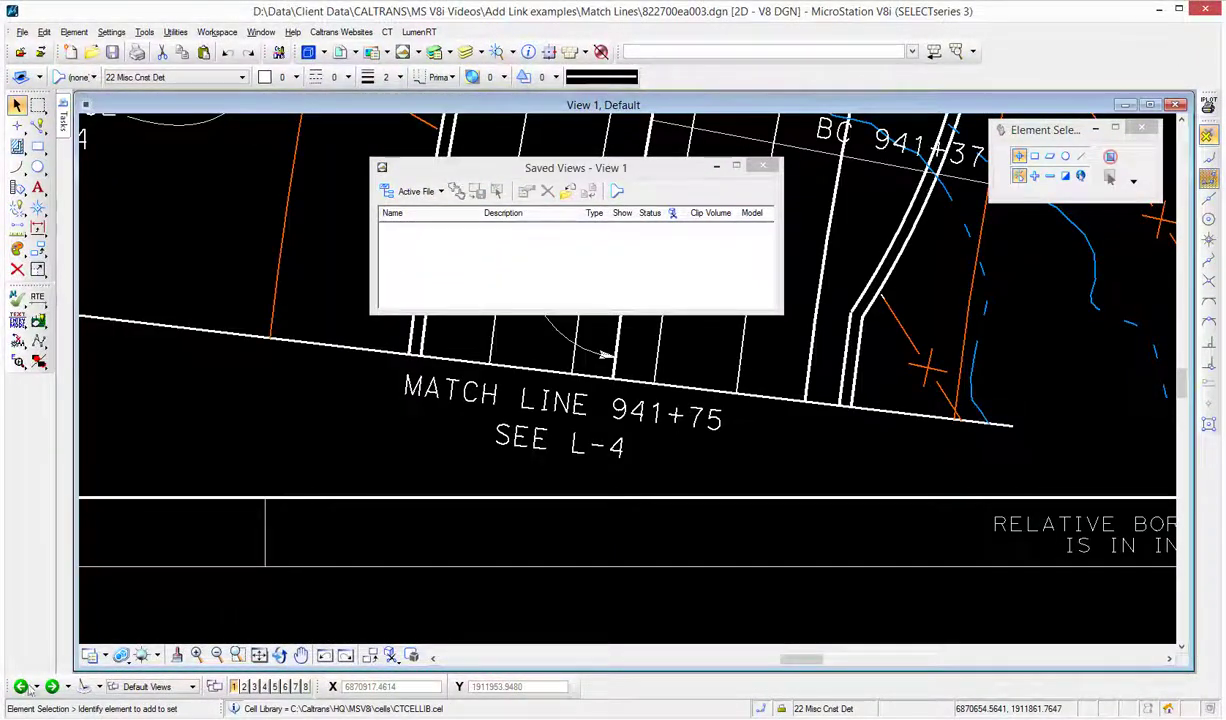
pyautogui.scroll(-4, 506, 540)
pyautogui.scroll(-2, 506, 540)
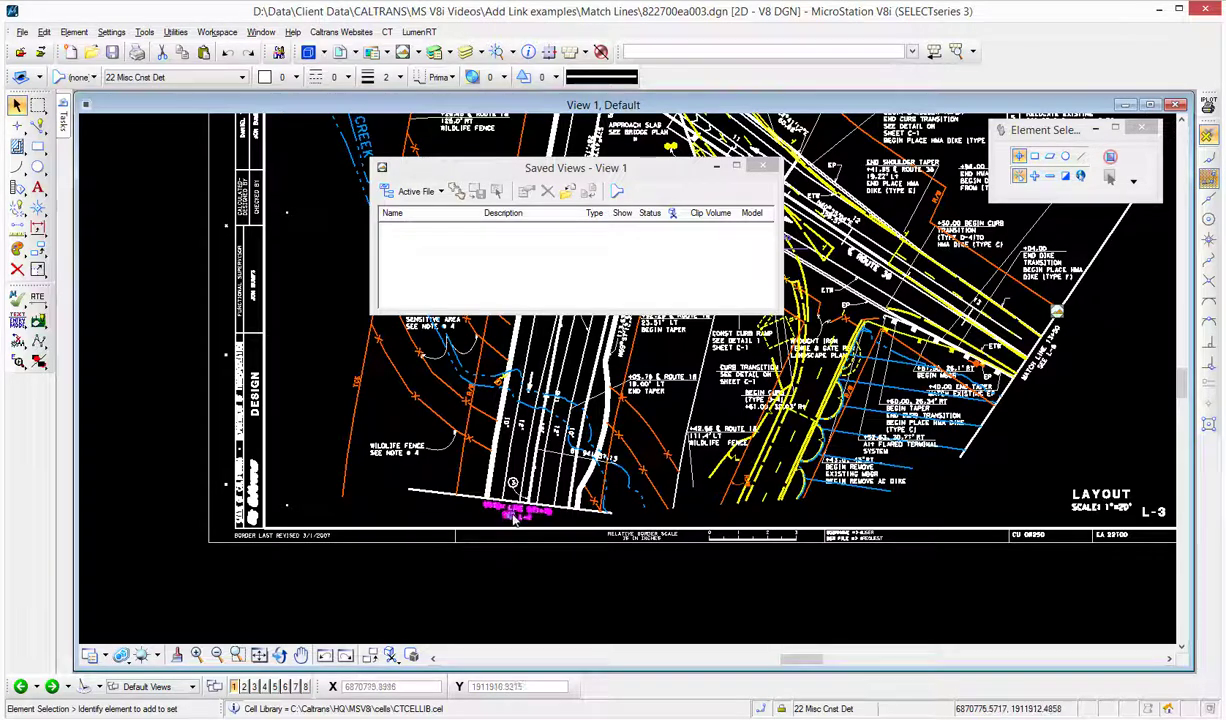
pyautogui.scroll(4, 510, 516)
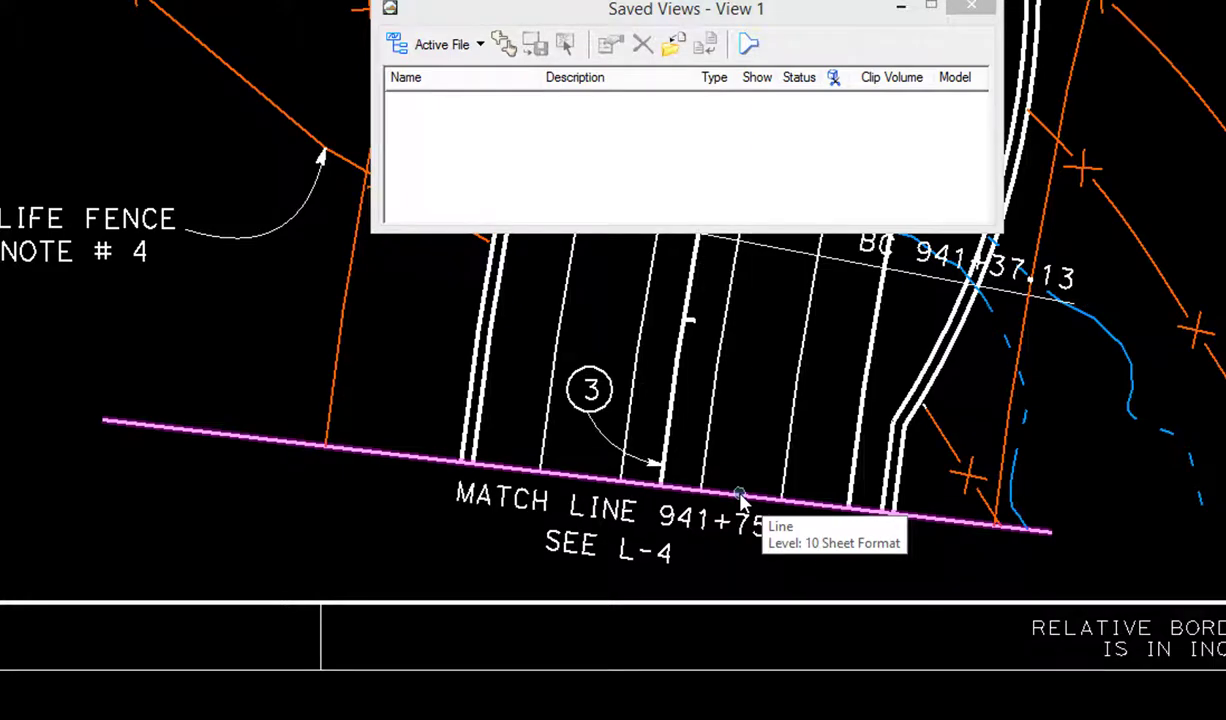
pyautogui.rightClick(740, 497)
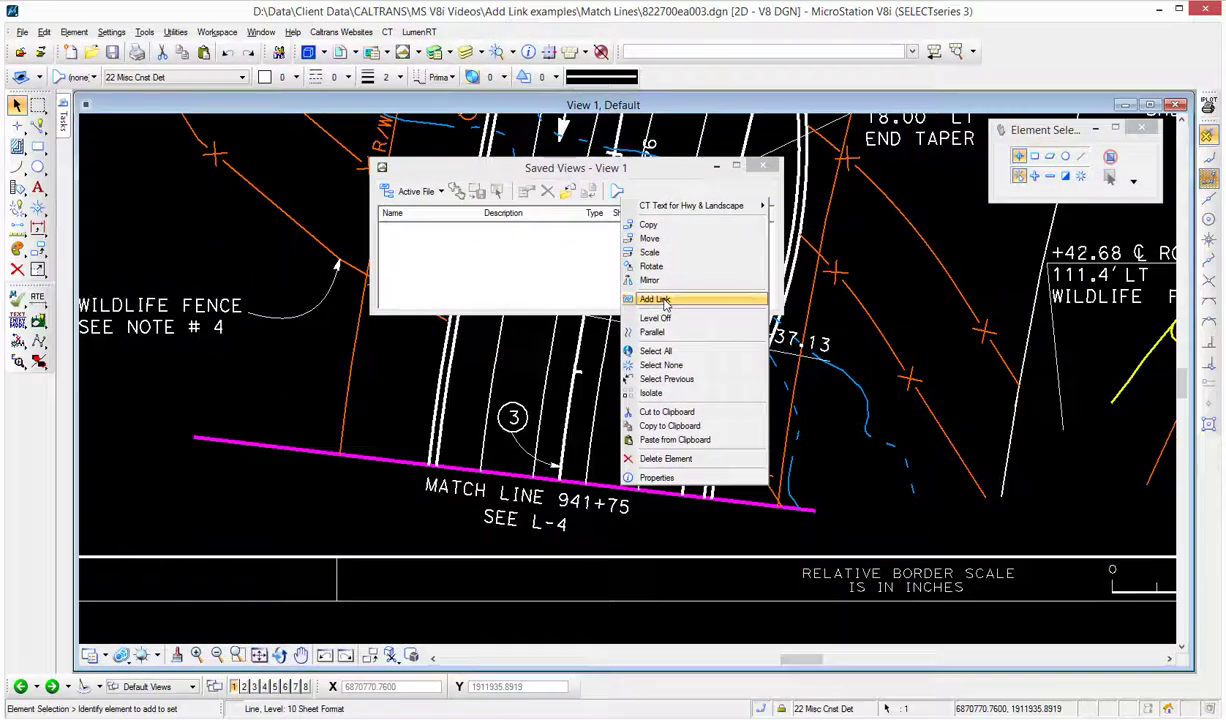
pyautogui.click(665, 256)
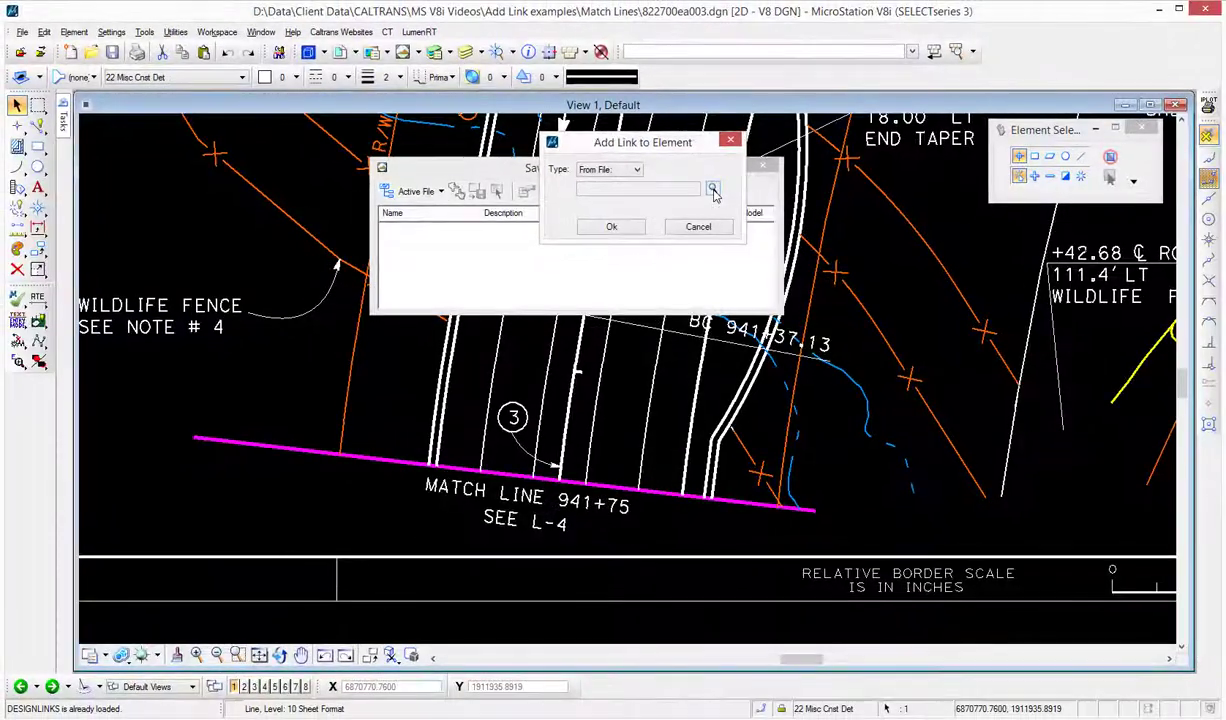
pyautogui.click(713, 190)
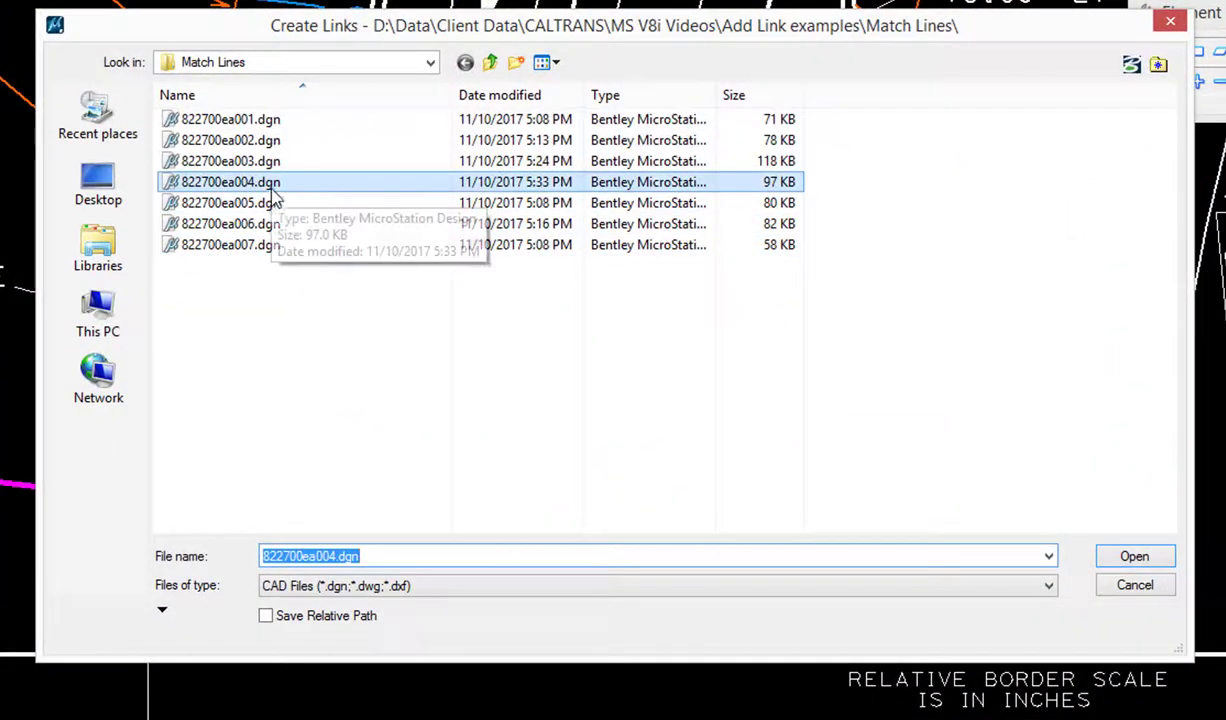
pyautogui.click(273, 190)
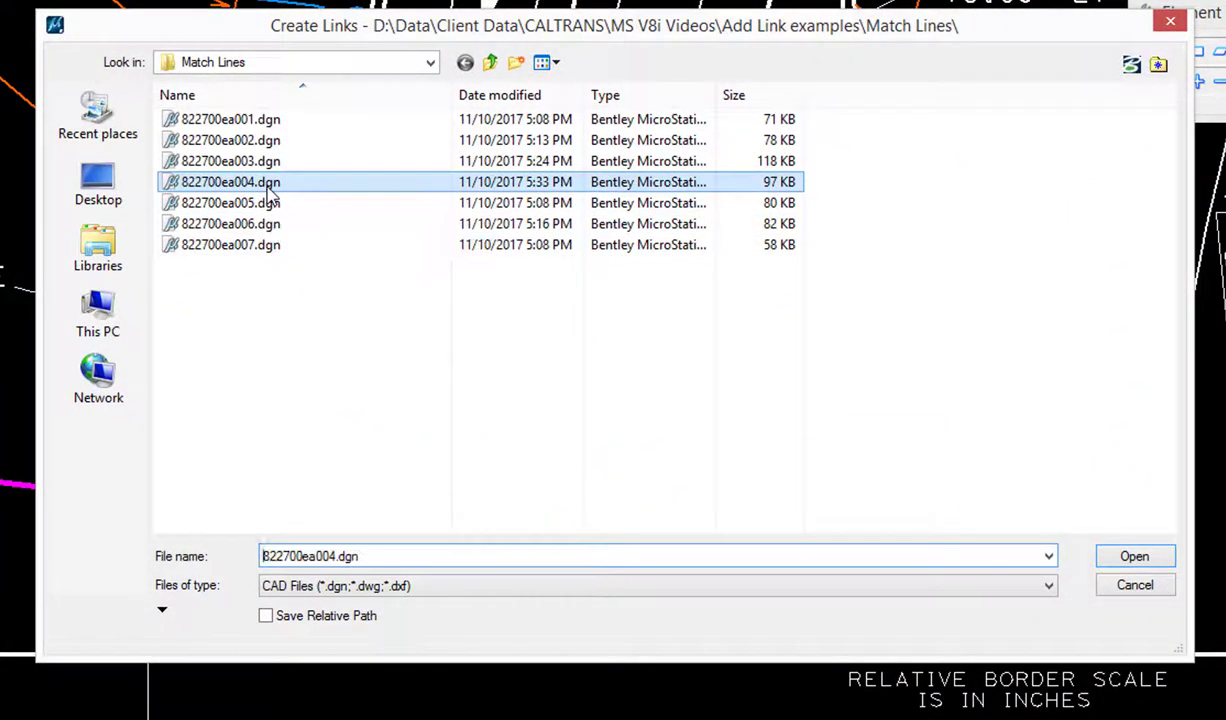
pyautogui.click(1131, 558)
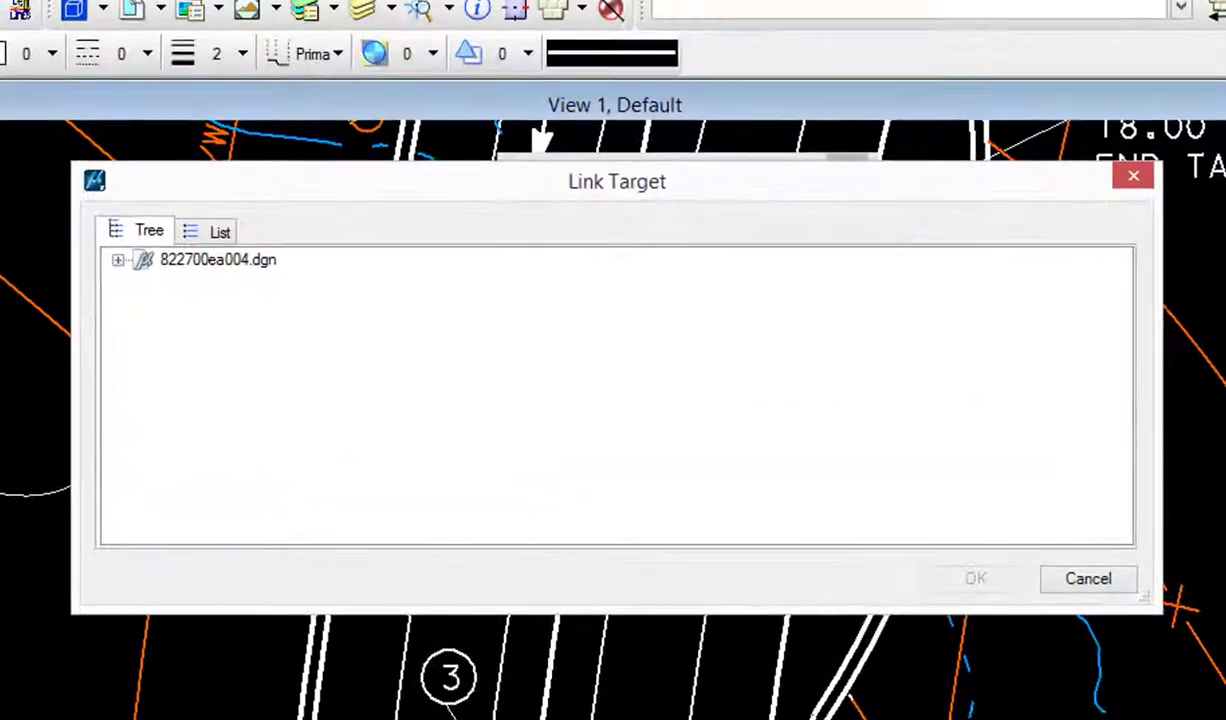
# - Target the link at the L-4 Match Line saved view in the Default model and confirm it
pyautogui.click(444, 140)
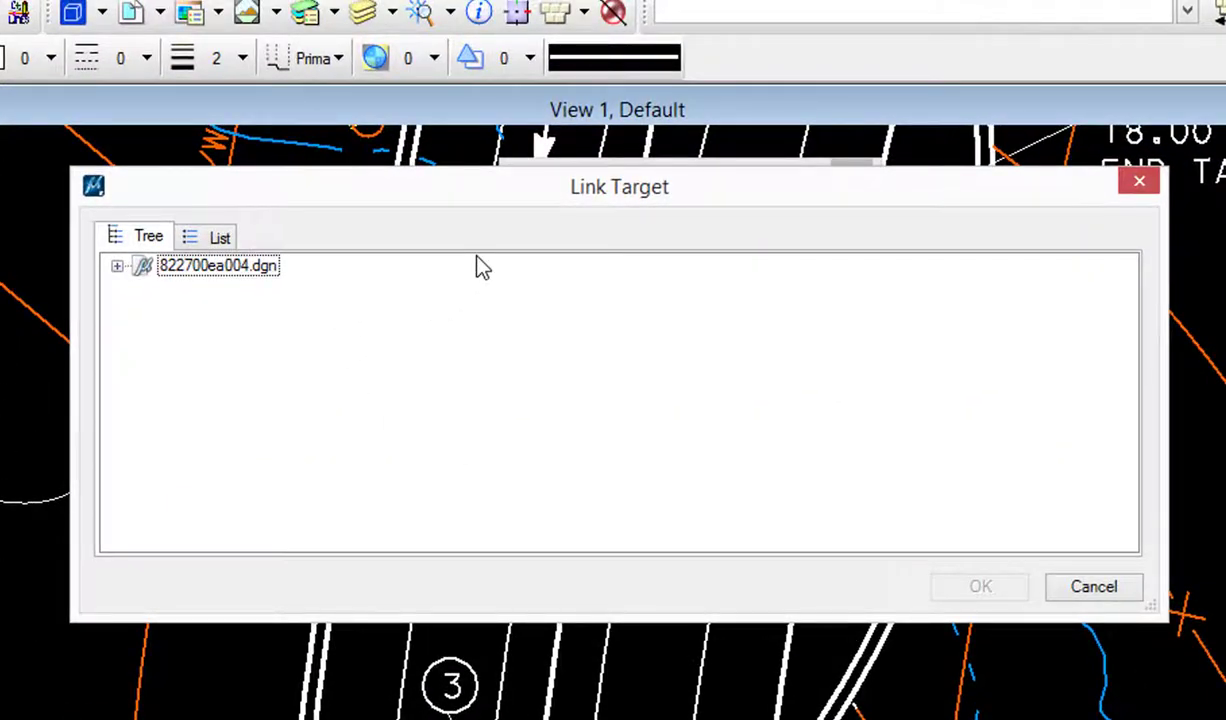
pyautogui.click(117, 268)
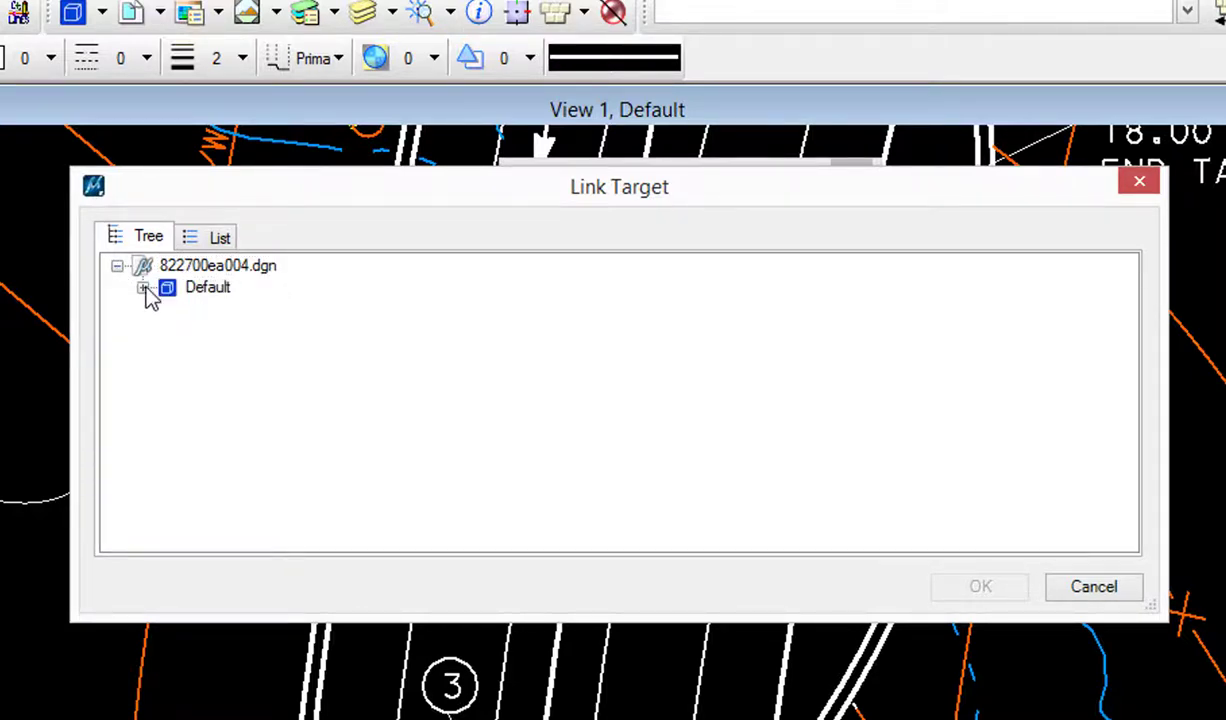
pyautogui.click(144, 289)
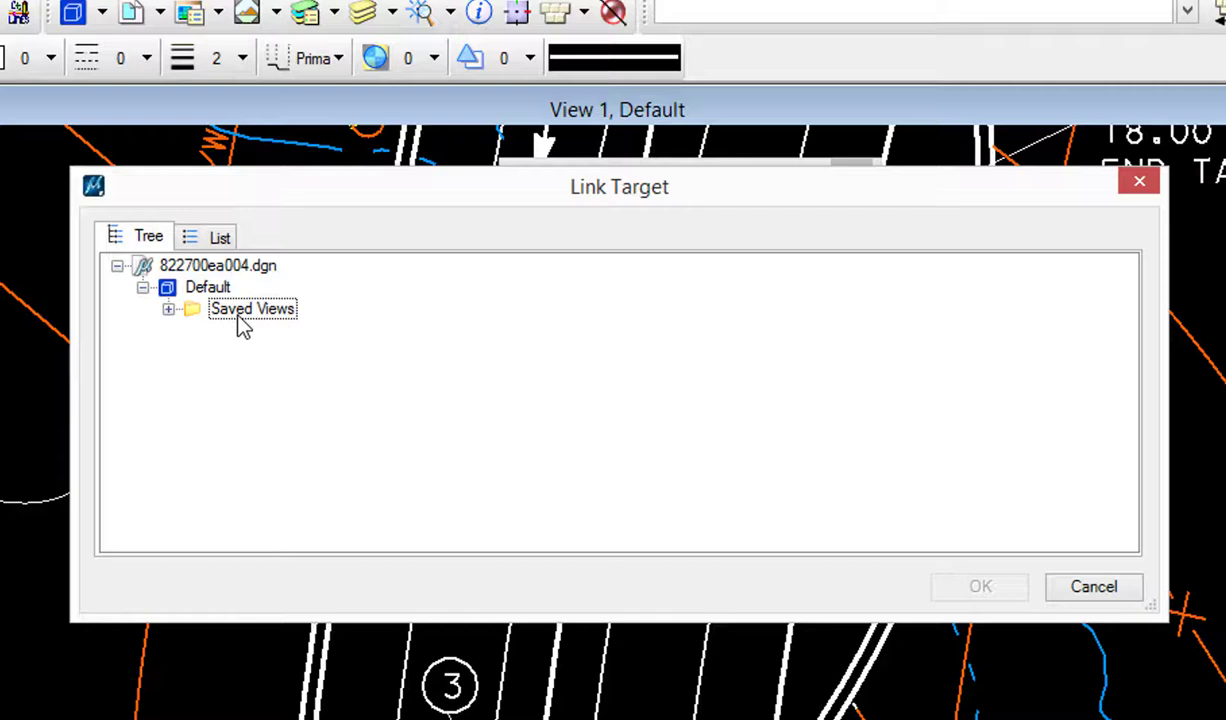
pyautogui.click(169, 310)
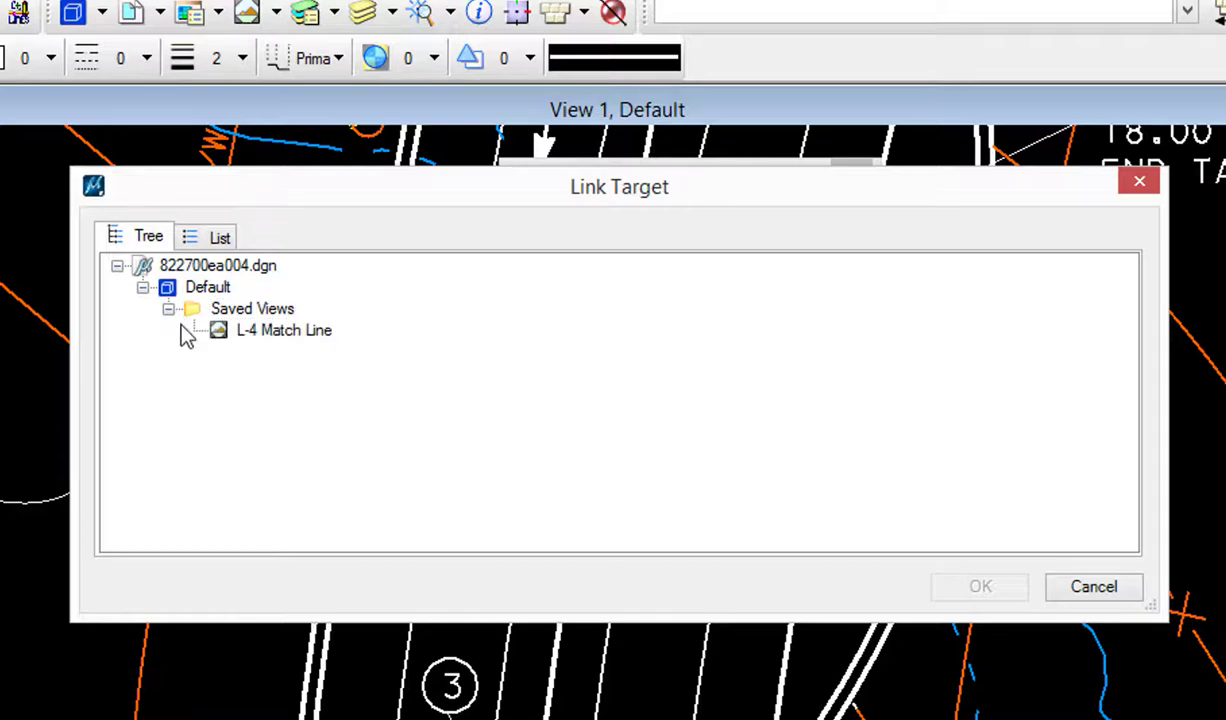
pyautogui.click(279, 332)
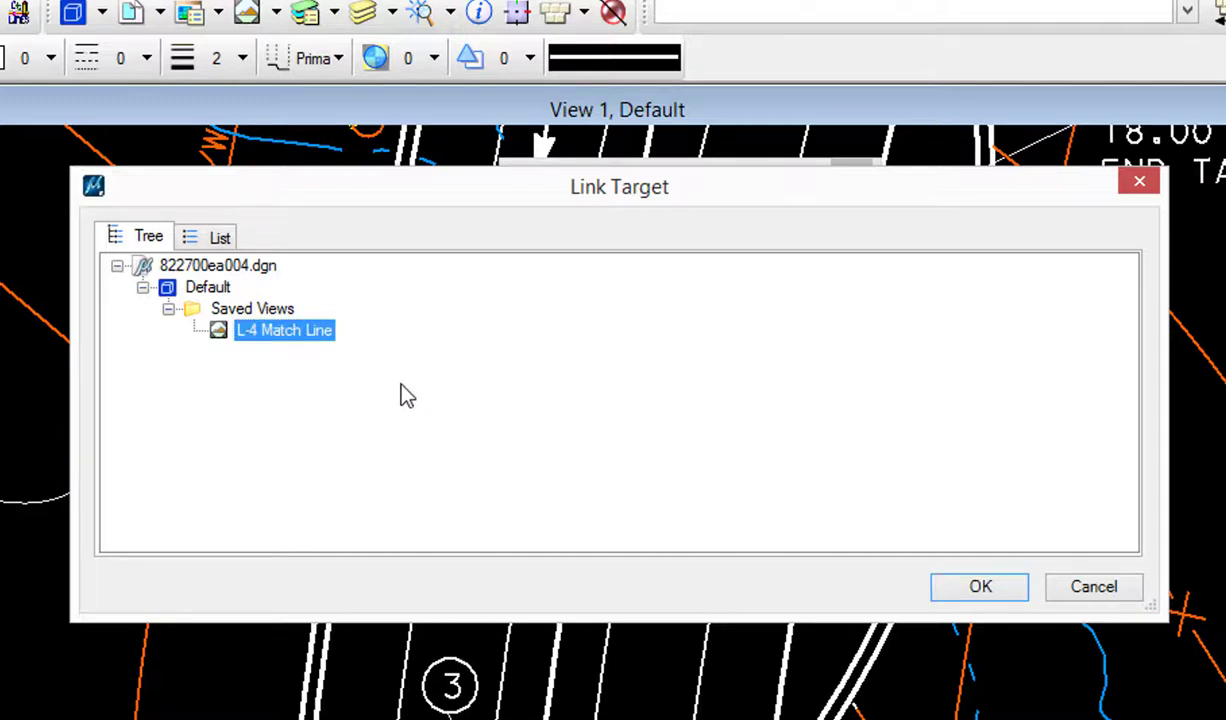
pyautogui.click(980, 588)
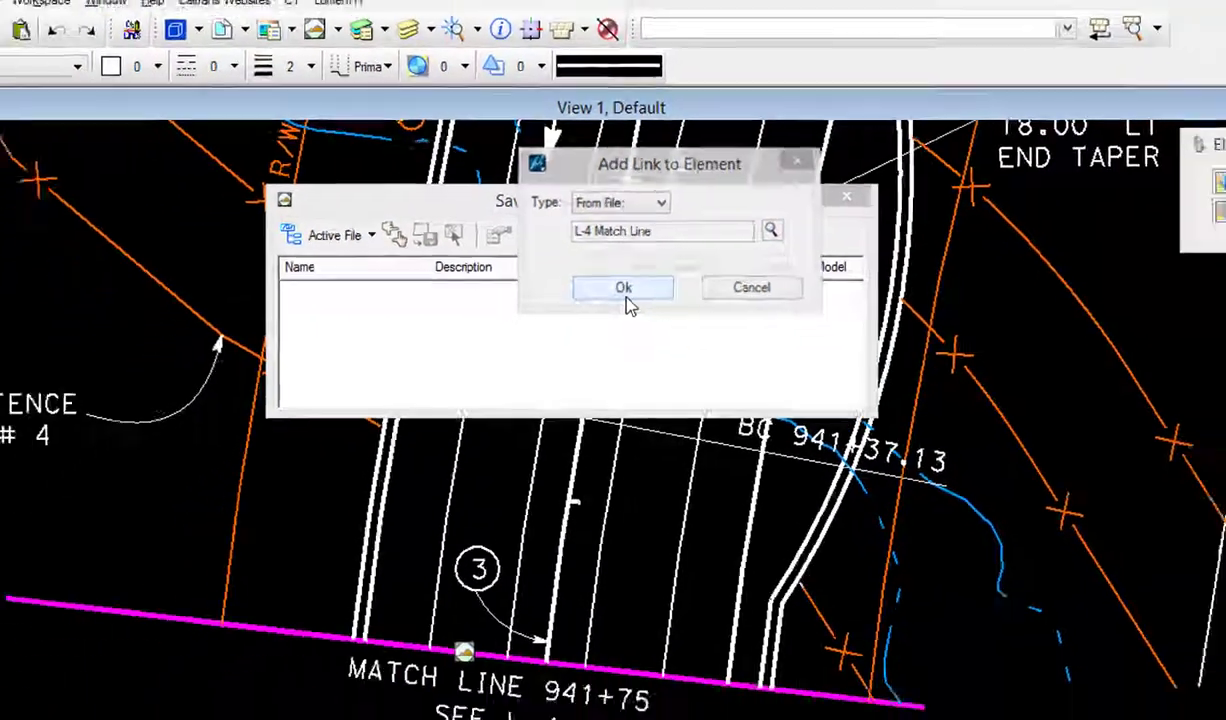
pyautogui.click(635, 346)
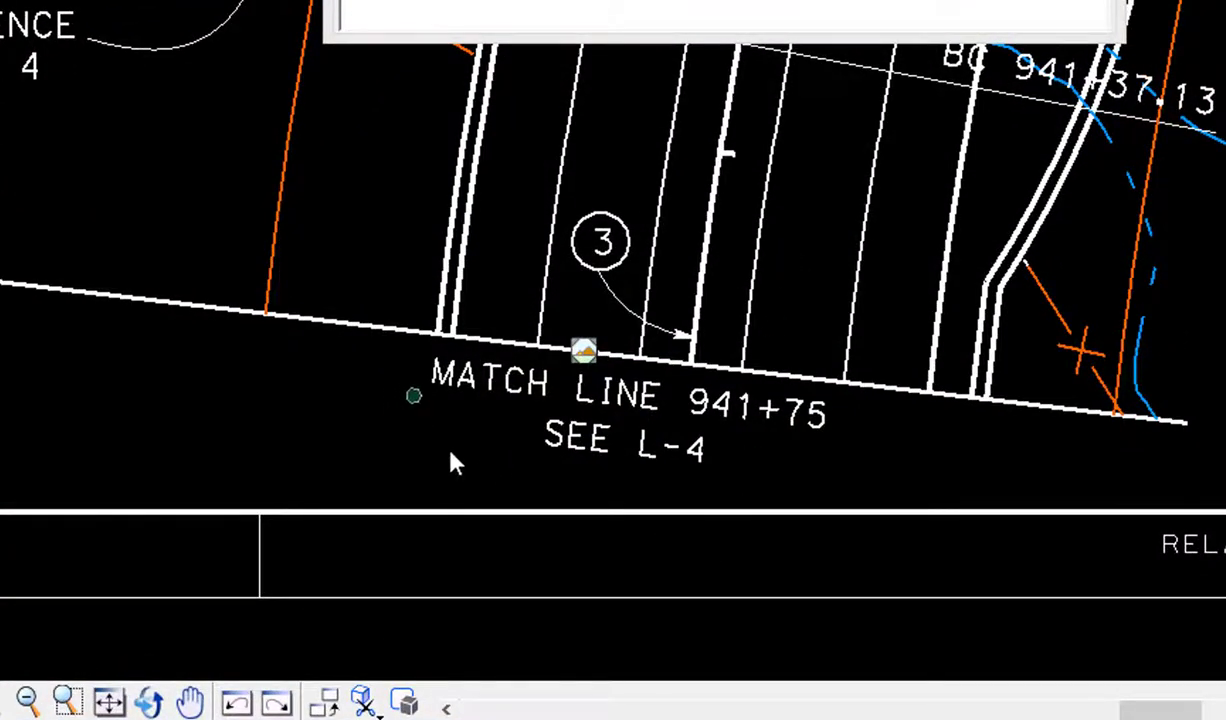
# - Open the new link on match line 941+75
pyautogui.scroll(3, 460, 470)
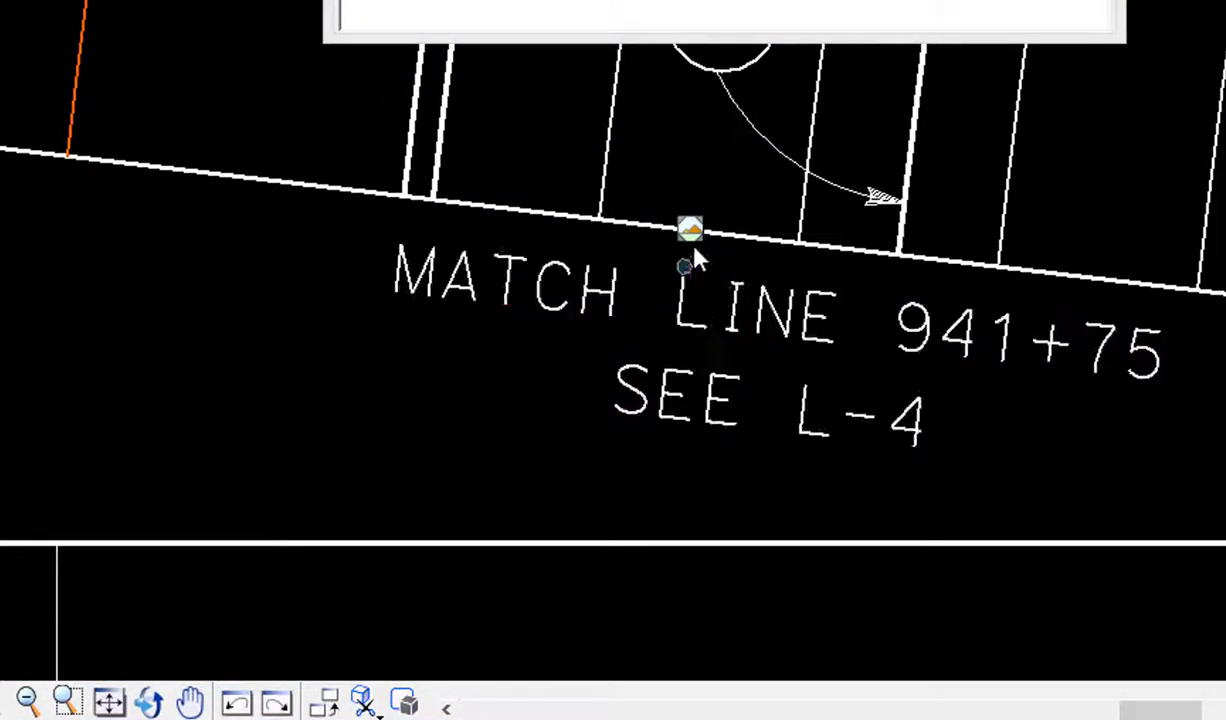
pyautogui.moveTo(690, 230)
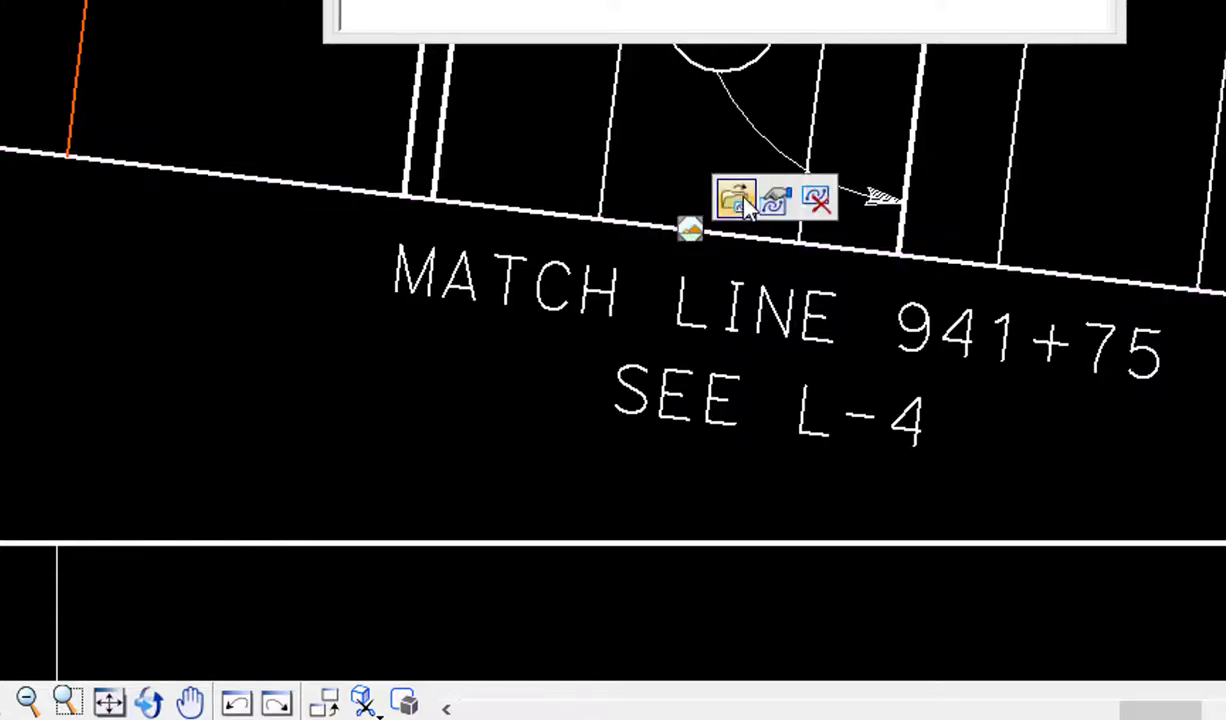